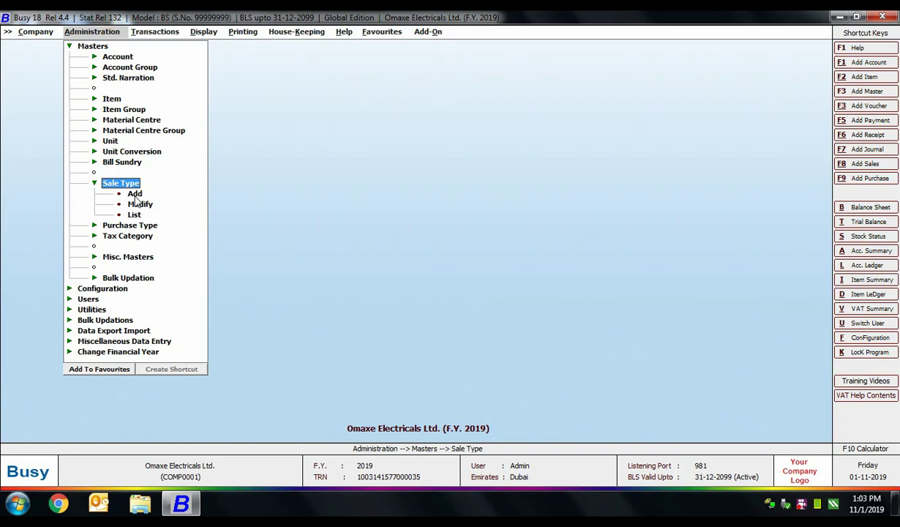
# Step: View the list of existing sale types available for modification, and close it
pyautogui.click(140, 204)
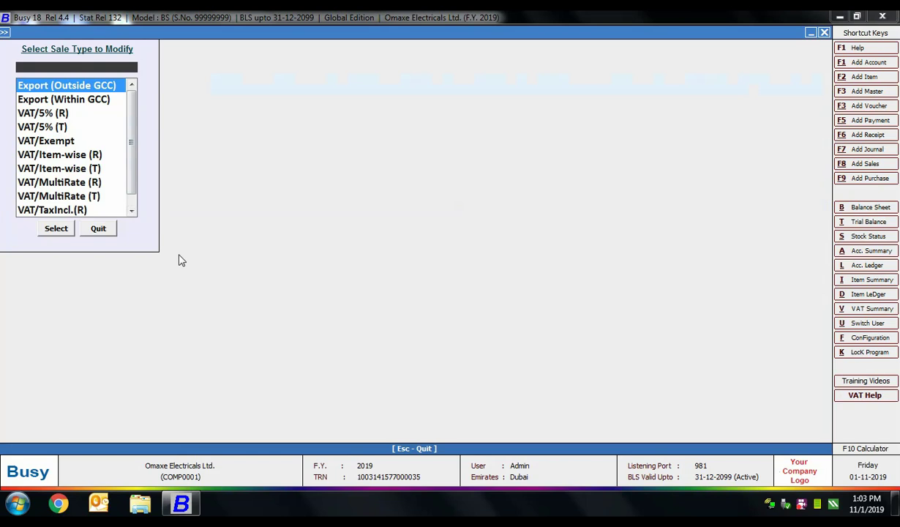
pyautogui.click(110, 228)
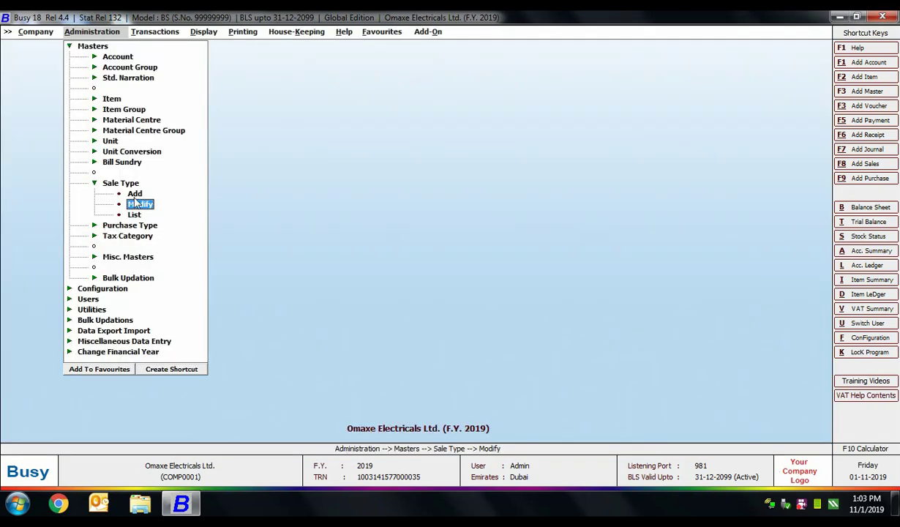
# Step: Start a new sale type master and name it "VAT 1 %"
pyautogui.click(135, 194)
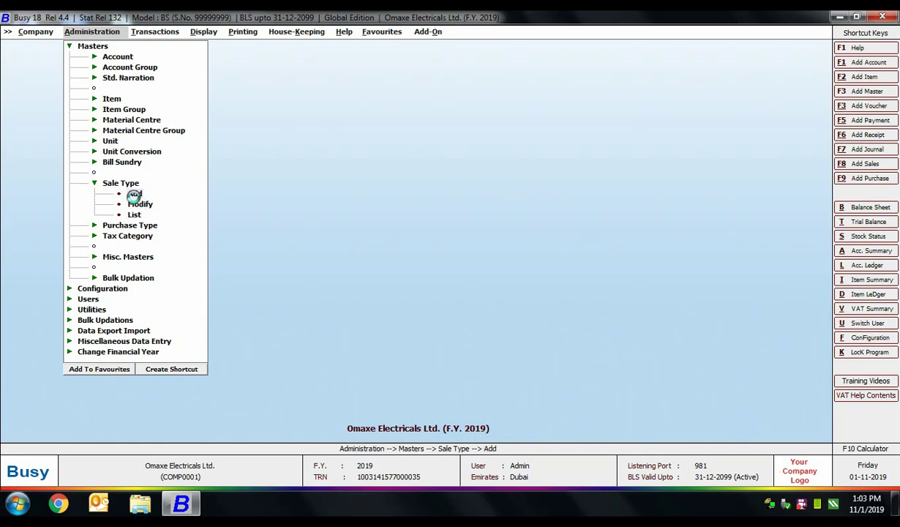
pyautogui.write('VAT 1')
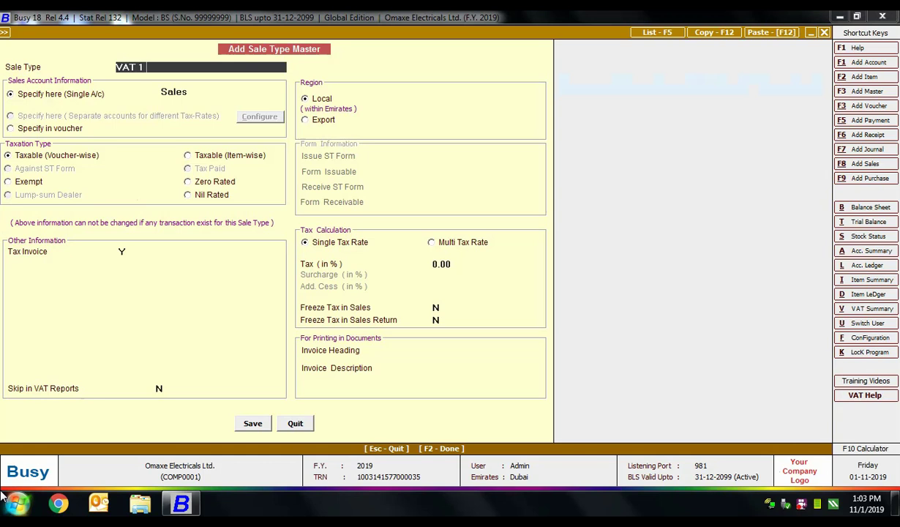
pyautogui.write('%')
pyautogui.press('Return')
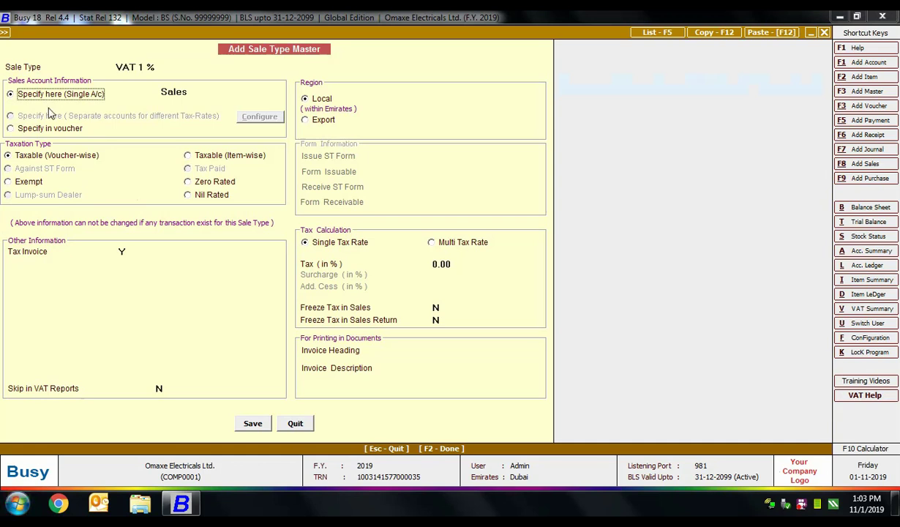
# Step: Try the Specify in voucher option for the sales account, and return to Specify here (Single A/c)
pyautogui.click(220, 92)
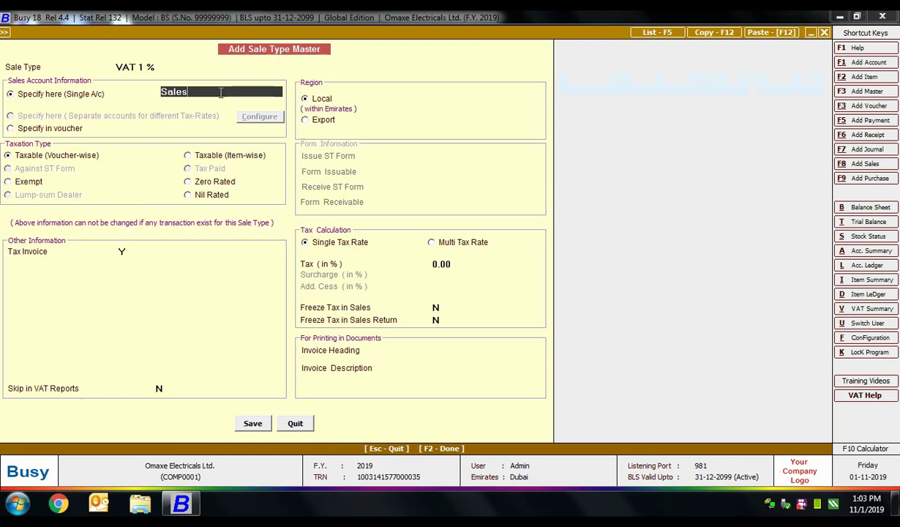
pyautogui.click(49, 129)
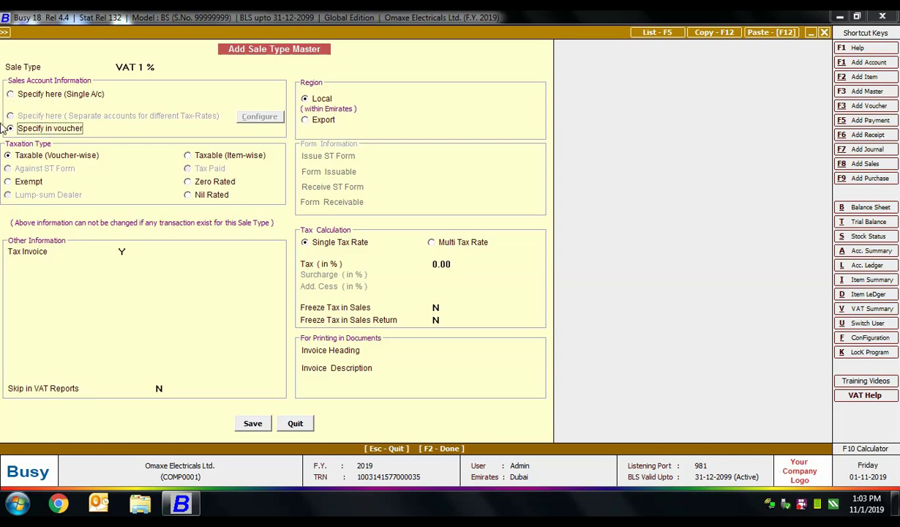
pyautogui.click(46, 95)
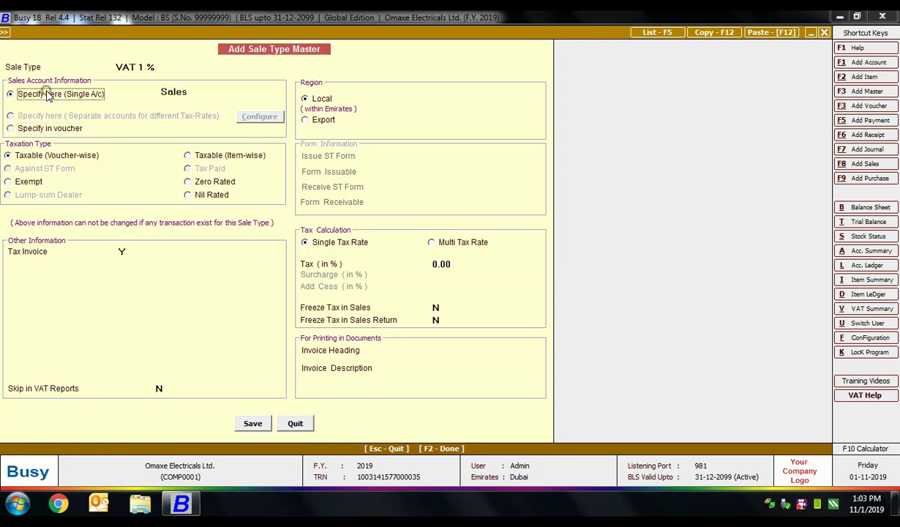
# Step: Choose Taxable (Voucher-wise) taxation with a single tax rate of 1%
pyautogui.click(37, 155)
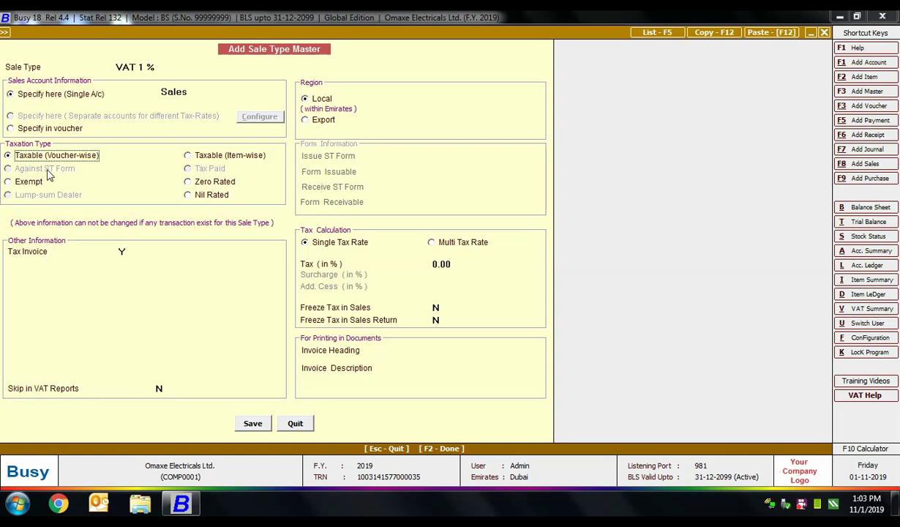
pyautogui.click(91, 154)
pyautogui.click(354, 248)
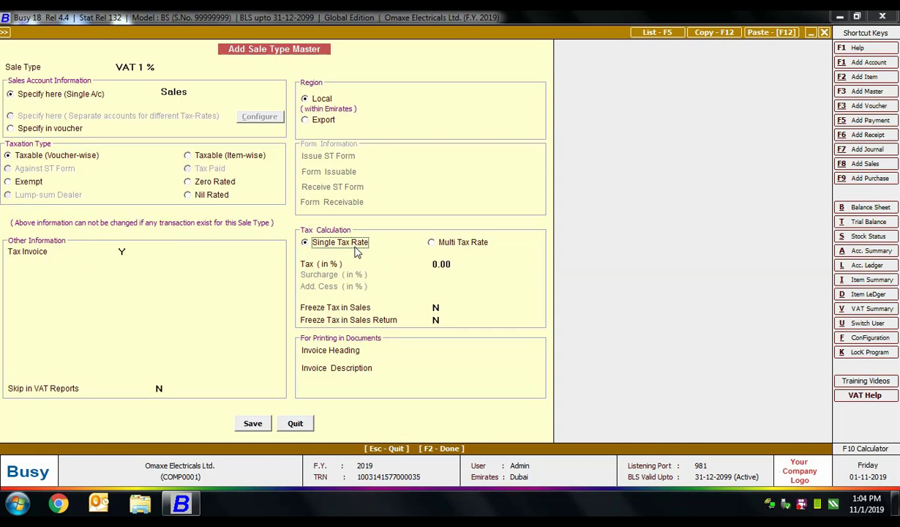
pyautogui.click(431, 242)
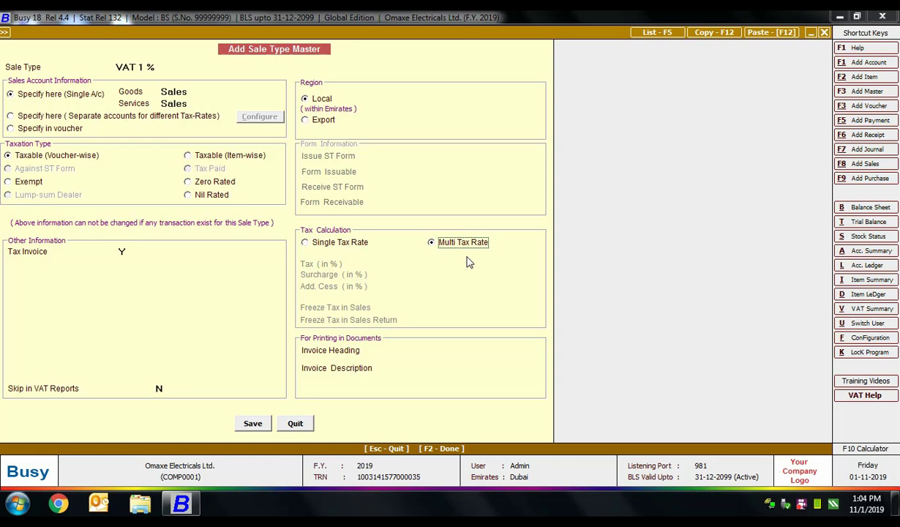
pyautogui.click(326, 242)
pyautogui.click(445, 265)
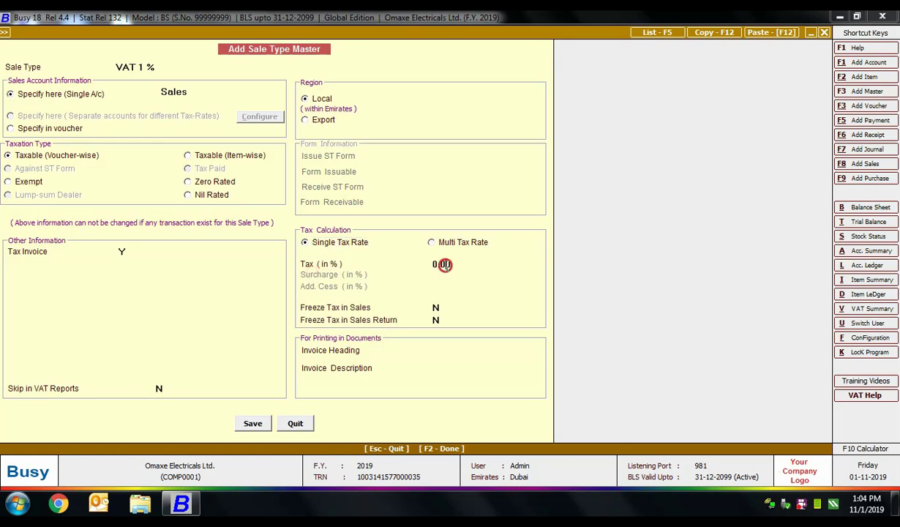
pyautogui.write('1')
# Step: Choose Multi Tax Rate with separate sales accounts for different tax rates, and open the multi-tax account configuration
pyautogui.click(431, 243)
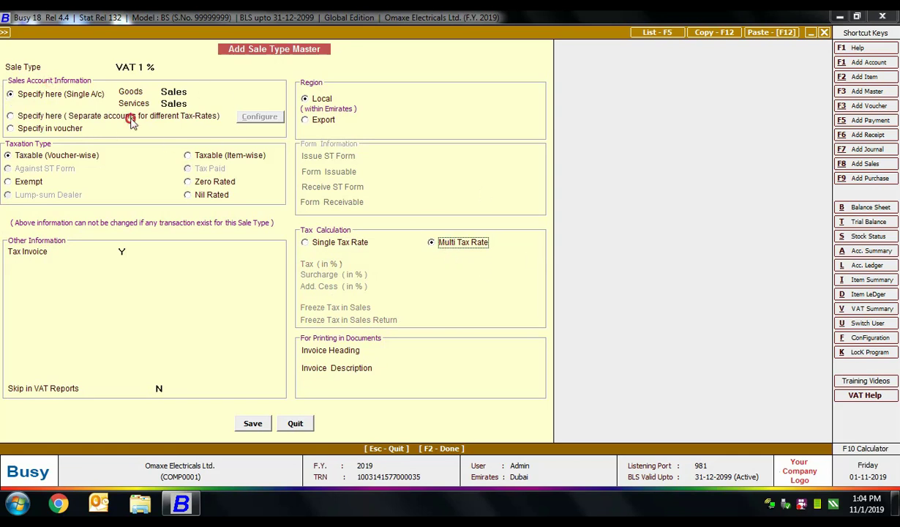
pyautogui.click(22, 117)
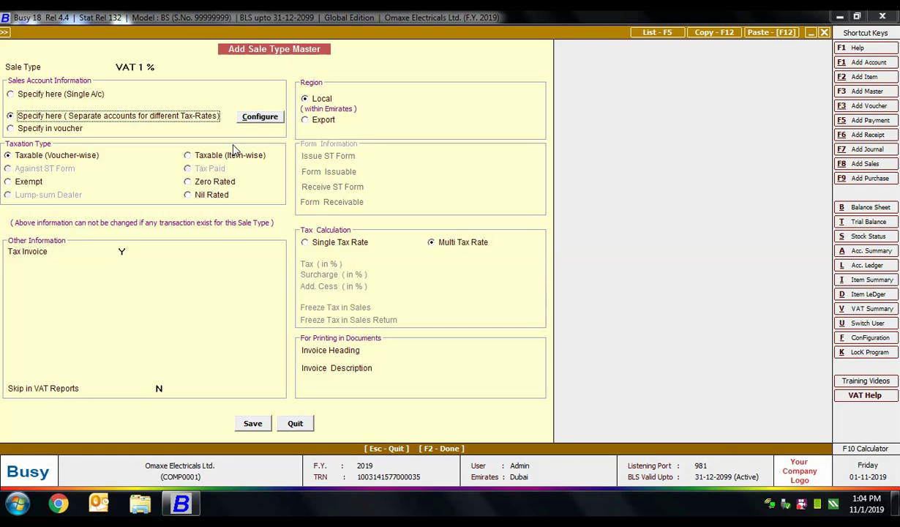
pyautogui.click(259, 116)
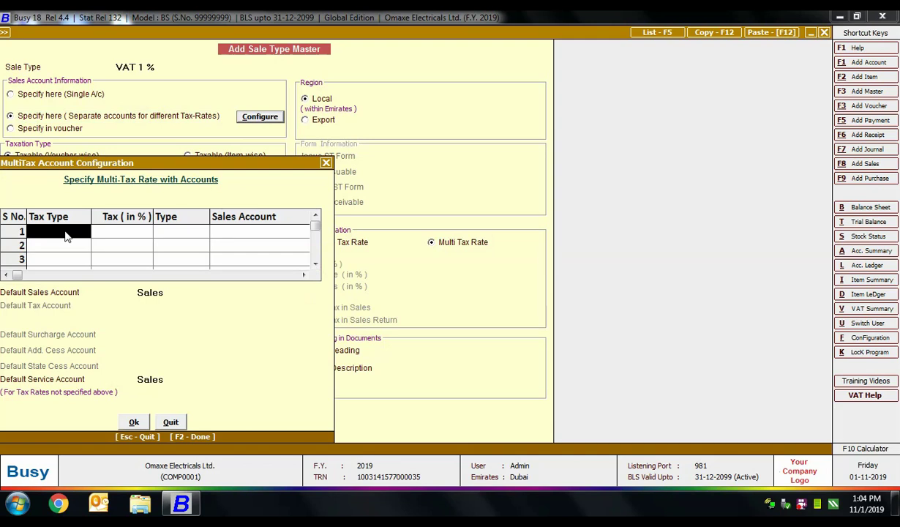
# Step: Enter Goods at 1% tax with type Taxable in the first row of the multi-tax configuration
pyautogui.click(66, 235)
pyautogui.write('g')
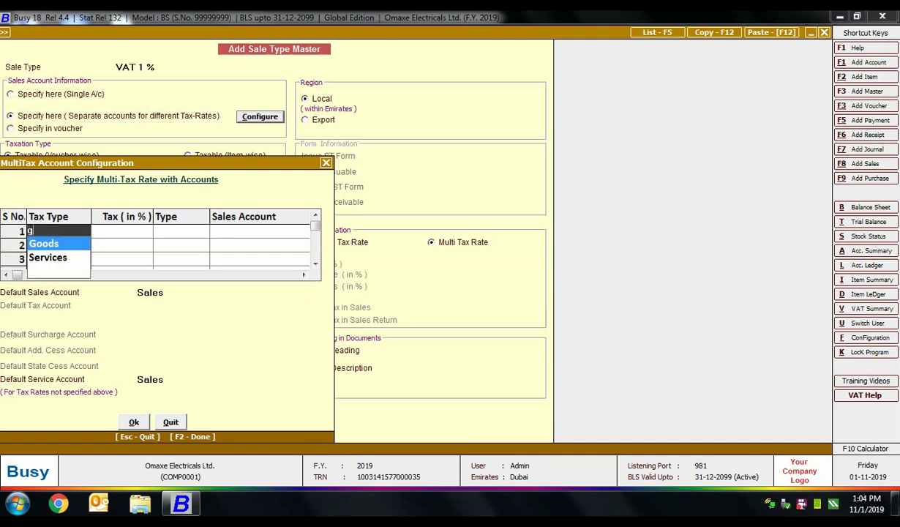
pyautogui.press('Return')
pyautogui.write('1')
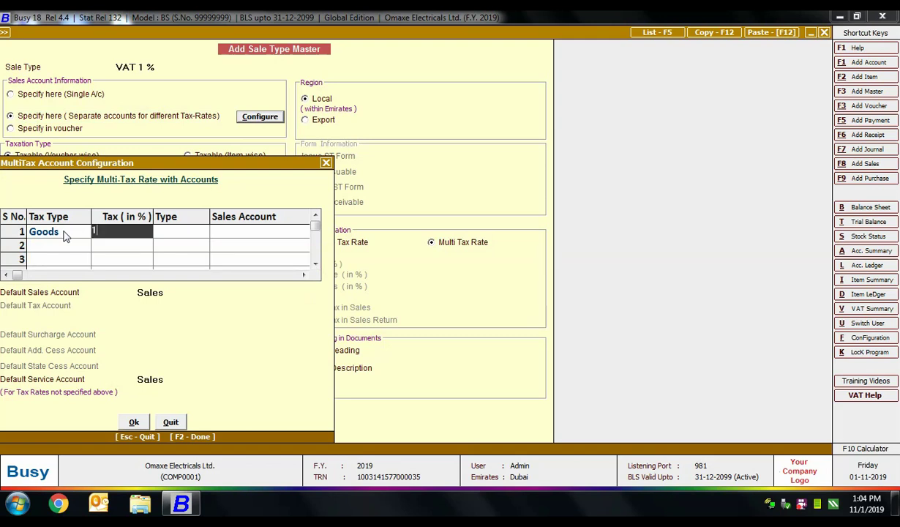
pyautogui.press('Return')
pyautogui.press('Return')
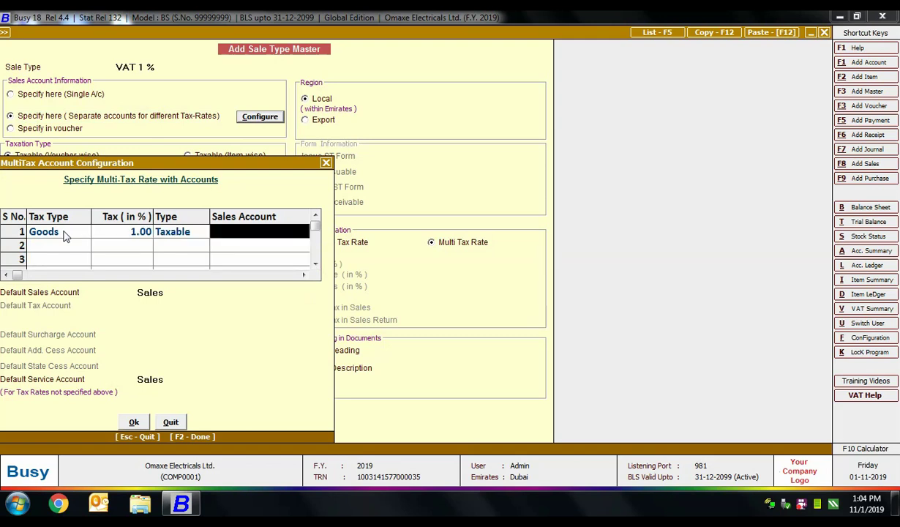
# Step: Create a sales account named "Sale@1%" under the Sale group and assign it to the 1% Goods row
pyautogui.write('Sale')
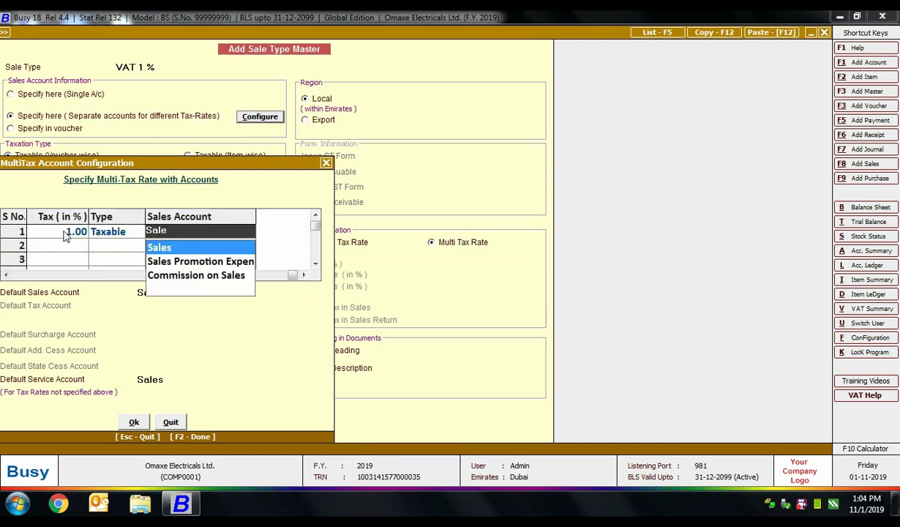
pyautogui.hotkey('alt', 'c')
pyautogui.write('Sale@1%')
pyautogui.press('Return')
pyautogui.press('Return')
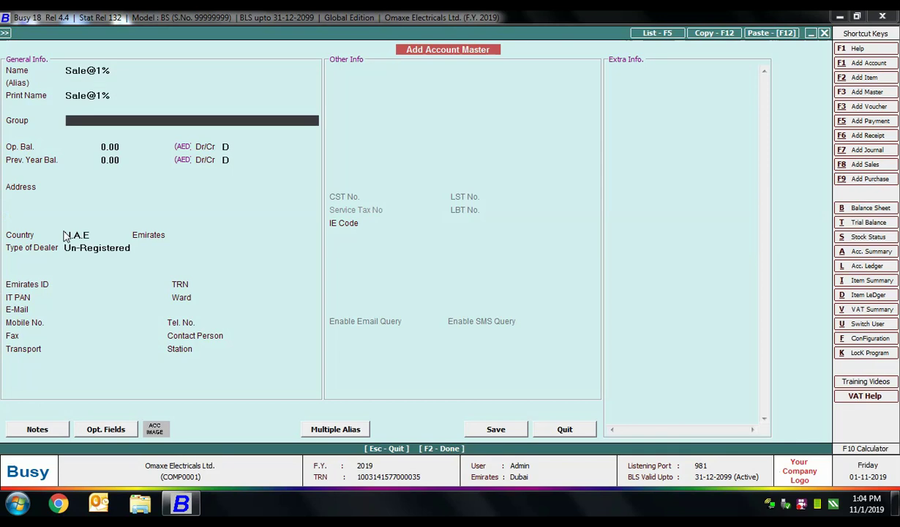
pyautogui.write('Sale')
pyautogui.press('Return')
pyautogui.press('F2')
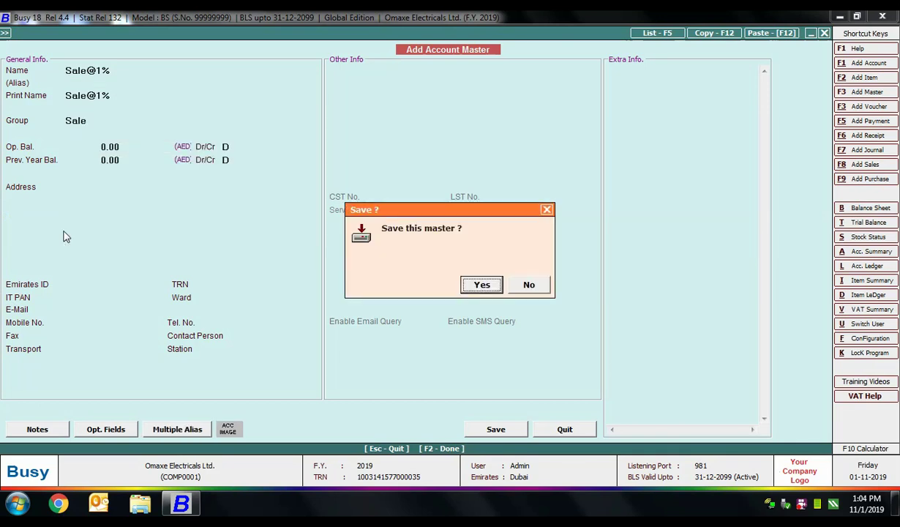
pyautogui.press('Return')
pyautogui.press('Return')
# Step: Enter Goods at 5% tax with type Taxable in the second row of the multi-tax configuration
pyautogui.write('go')
pyautogui.press('Return')
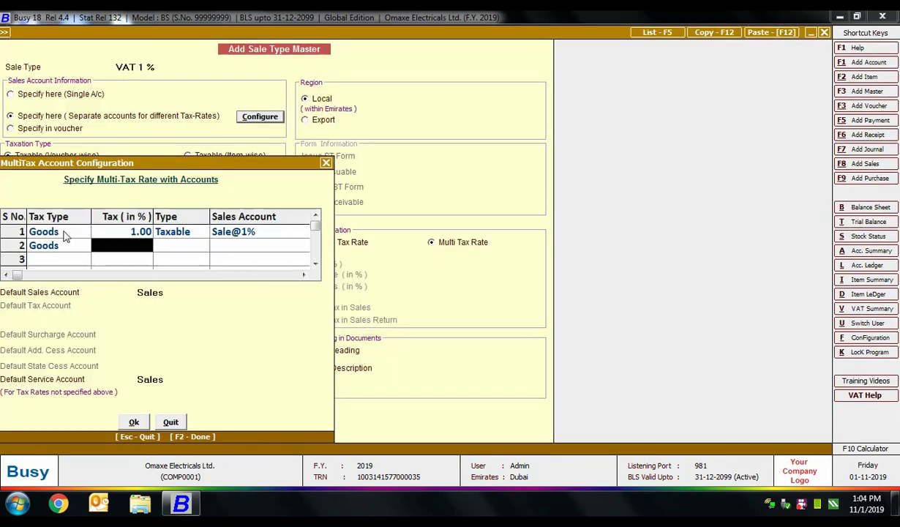
pyautogui.write('5')
pyautogui.press('Return')
pyautogui.press('Return')
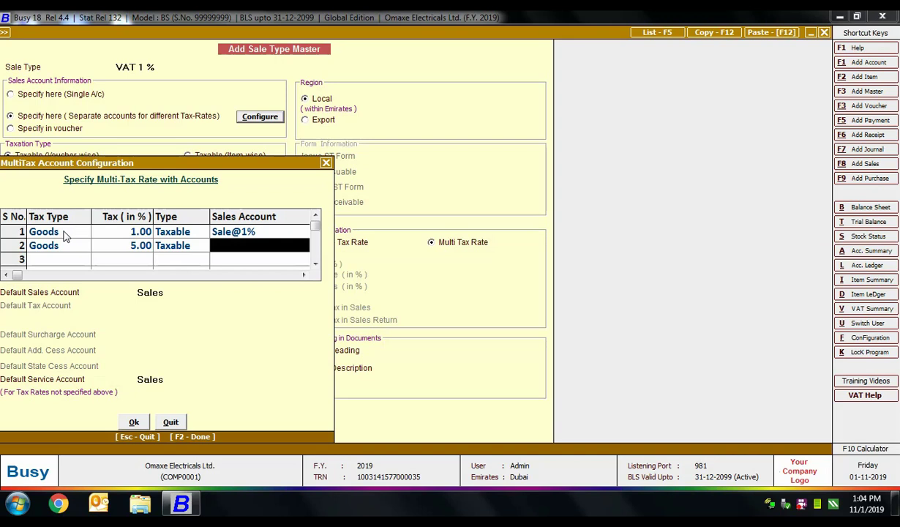
# Step: Create a sales account named "Sale@5%" under the Sale group and assign it to the 5% Goods row
pyautogui.hotkey('alt', 'F1')
pyautogui.write('Sa')
pyautogui.write('@5%')
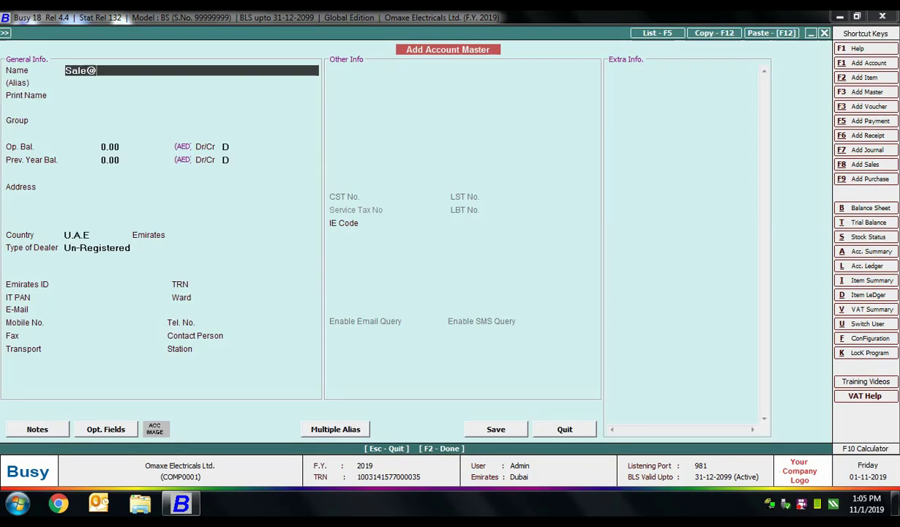
pyautogui.press('Return')
pyautogui.press('Return')
pyautogui.press('Return')
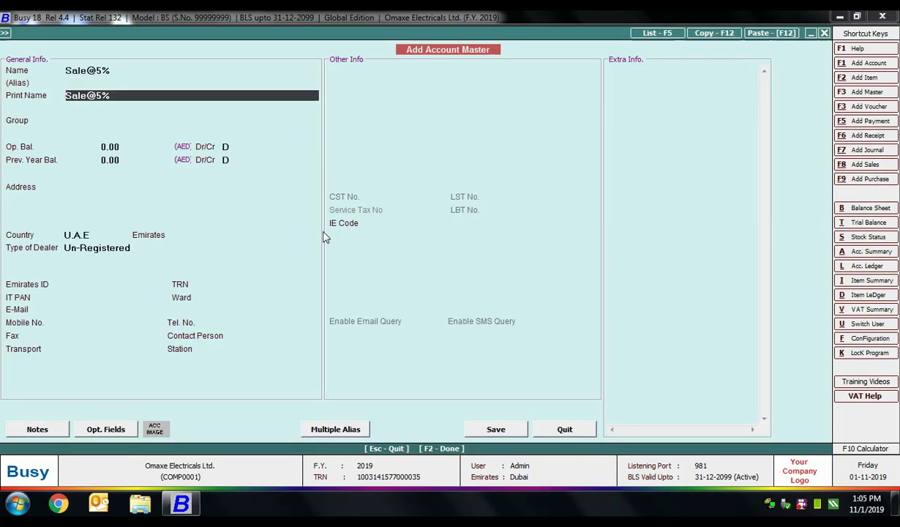
pyautogui.write('sa')
pyautogui.press('Return')
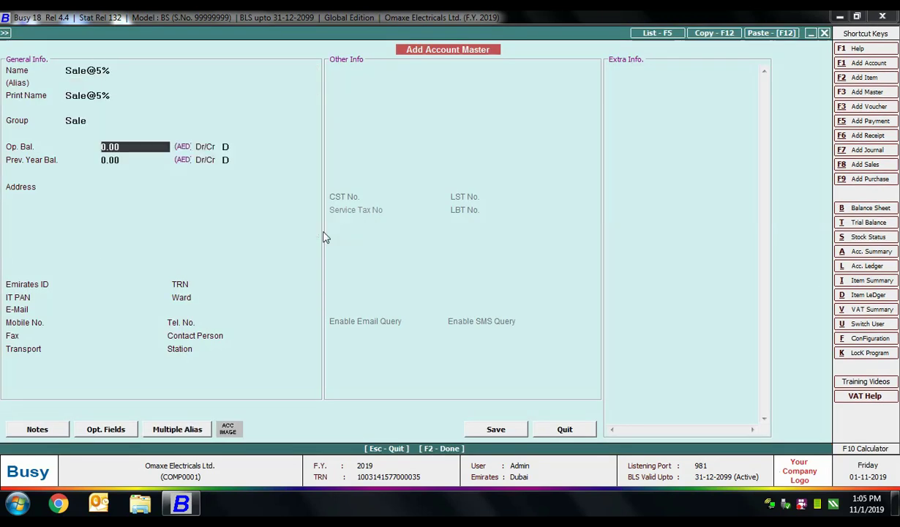
pyautogui.press('F2')
pyautogui.press('Return')
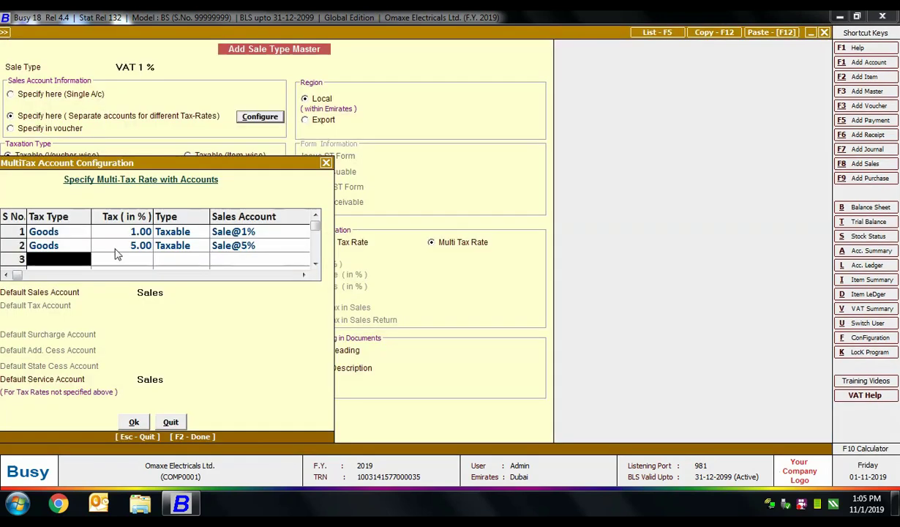
# Step: Review the tax rate and sales account rows, and accept the multi-tax account configuration
pyautogui.click(220, 261)
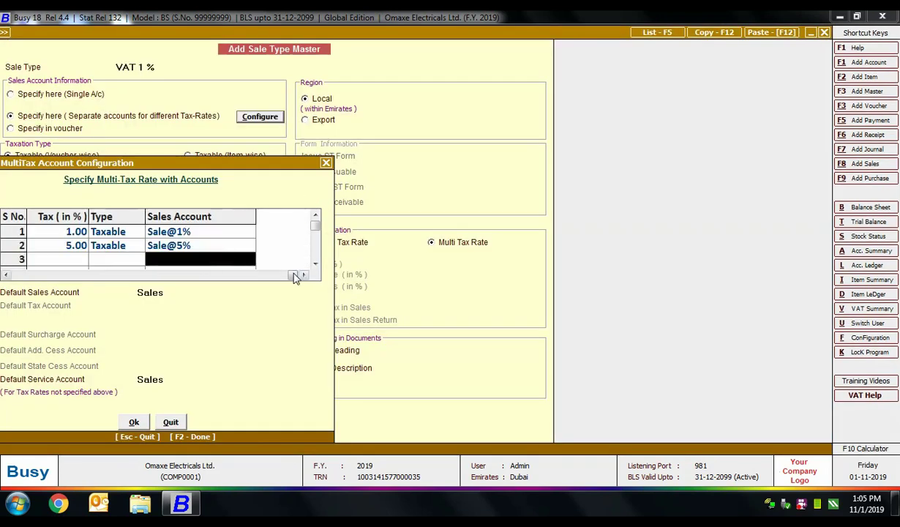
pyautogui.moveTo(292, 275); pyautogui.dragTo(11, 274)
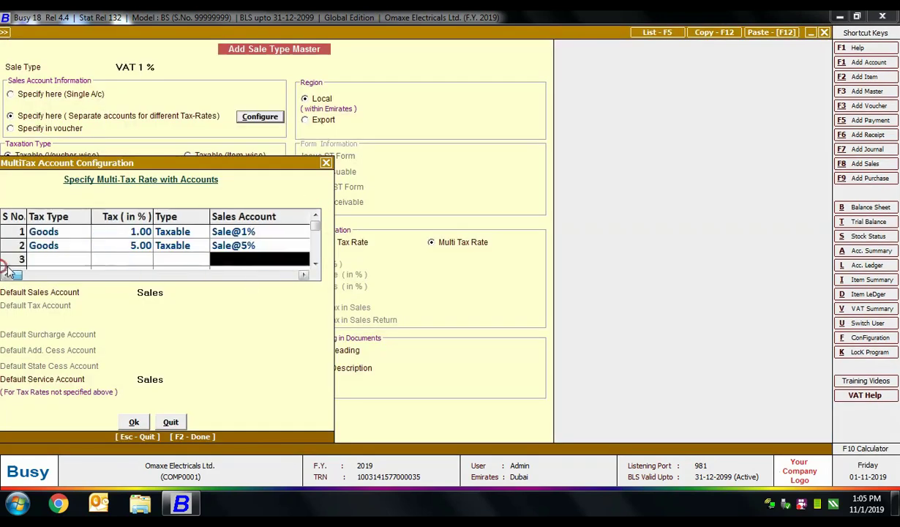
pyautogui.click(54, 258)
pyautogui.click(56, 245)
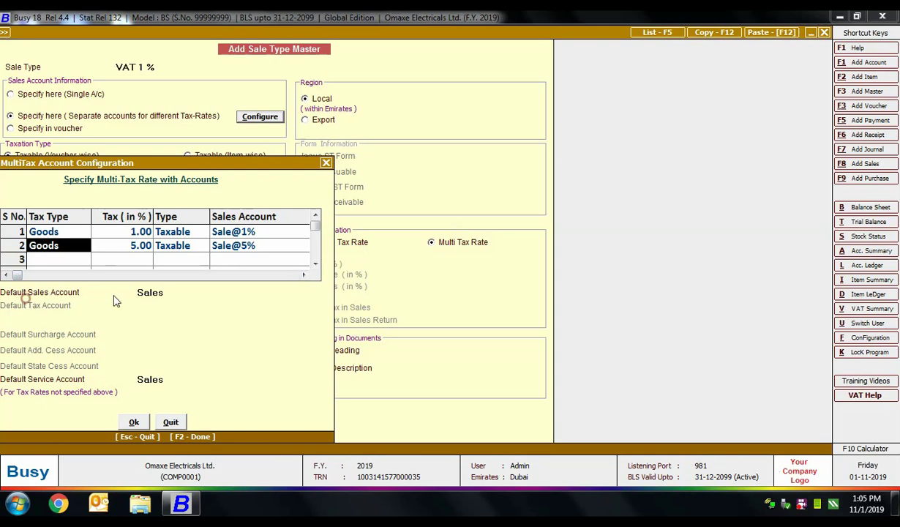
pyautogui.click(79, 309)
pyautogui.click(138, 422)
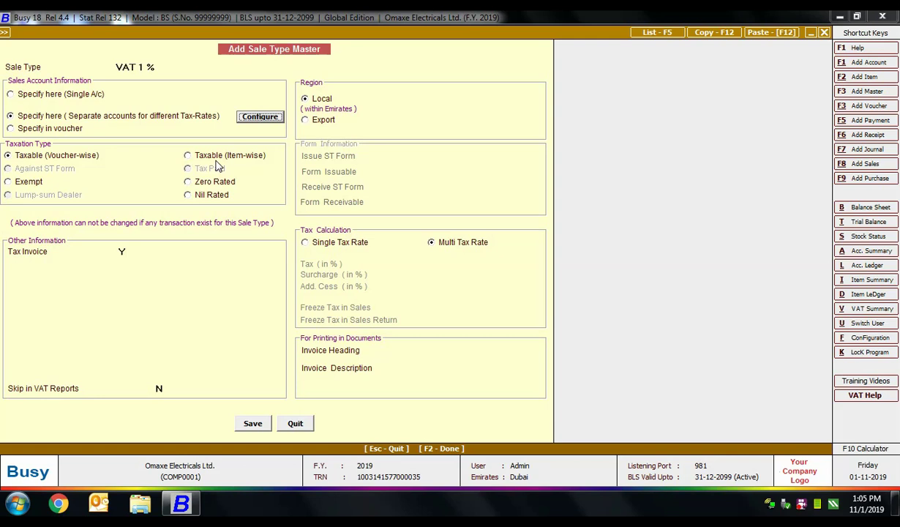
# Step: Set the taxation type to Taxable (Item-wise) and accept Y for Tax Invoice
pyautogui.click(194, 156)
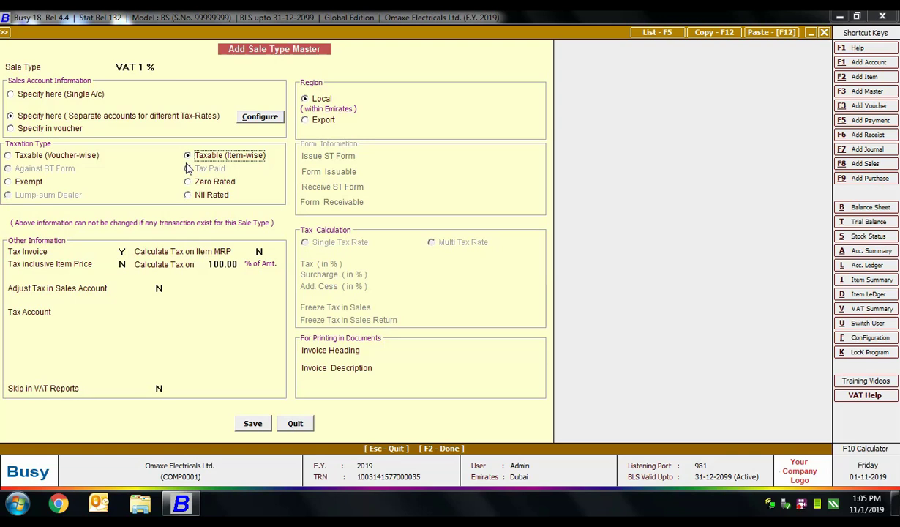
pyautogui.click(284, 167)
pyautogui.click(122, 265)
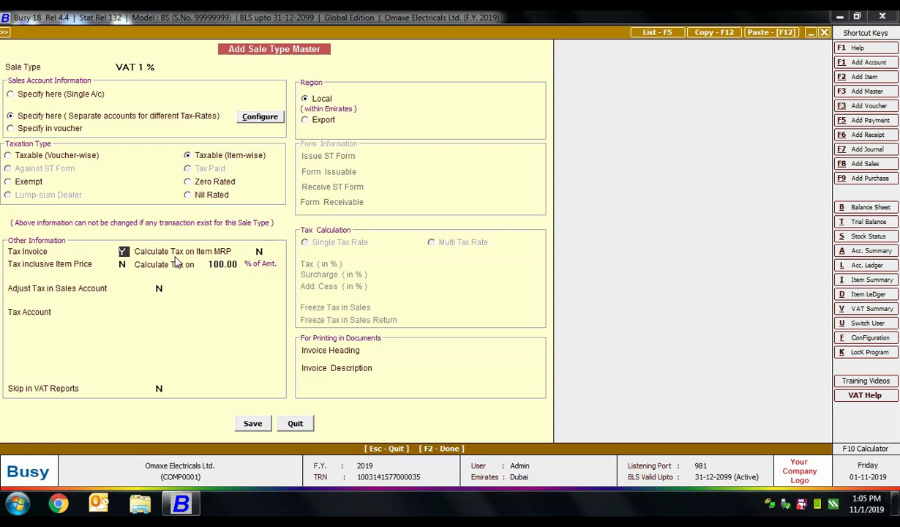
pyautogui.press('Return')
# Step: Try Tax inclusive Item Price with Y, and set it back to N
pyautogui.click(122, 263)
pyautogui.press('y')
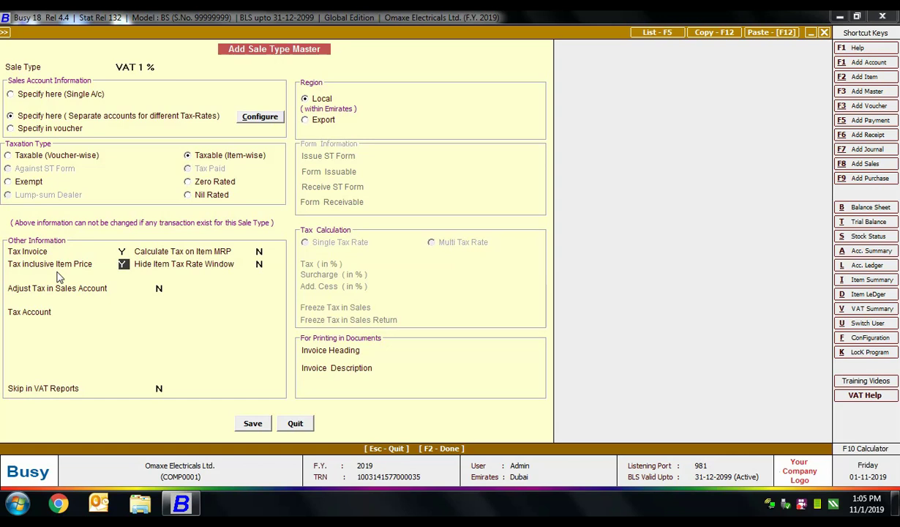
pyautogui.press('Return')
pyautogui.click(122, 264)
pyautogui.press('n')
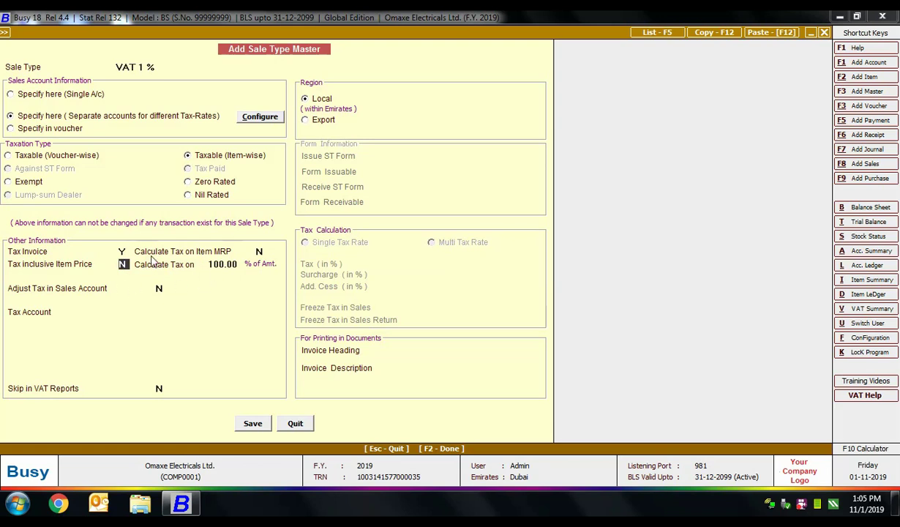
# Step: Choose VAT Input as the tax account, try Adjust Tax in Sales Account with Y, and set it back to N
pyautogui.click(160, 288)
pyautogui.click(131, 308)
pyautogui.write('vat')
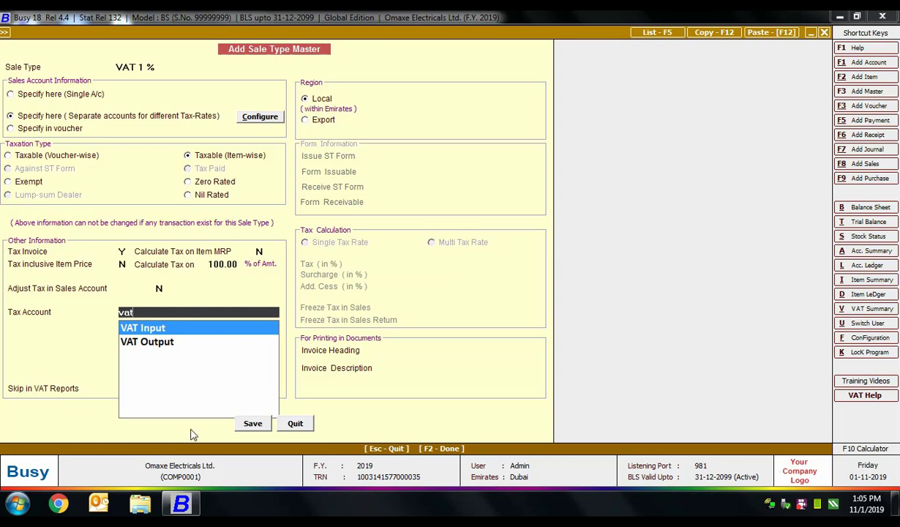
pyautogui.click(164, 286)
pyautogui.click(165, 286)
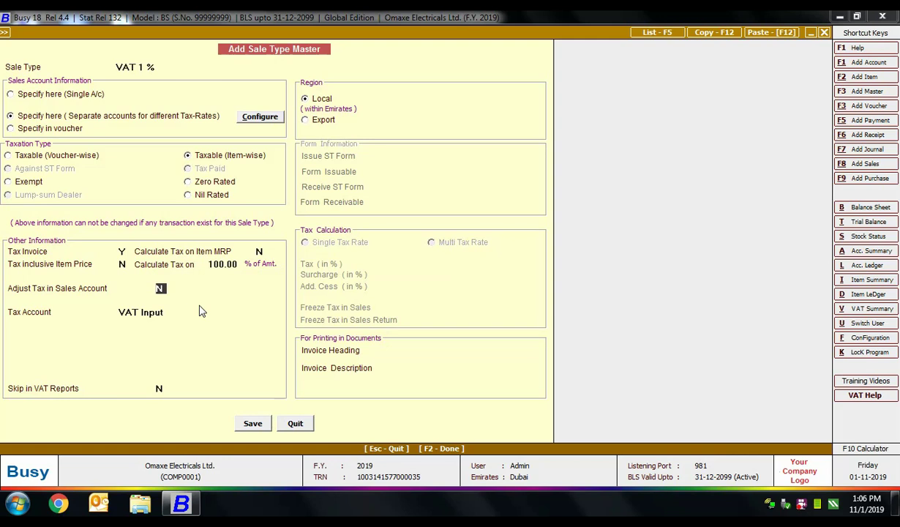
pyautogui.press('y')
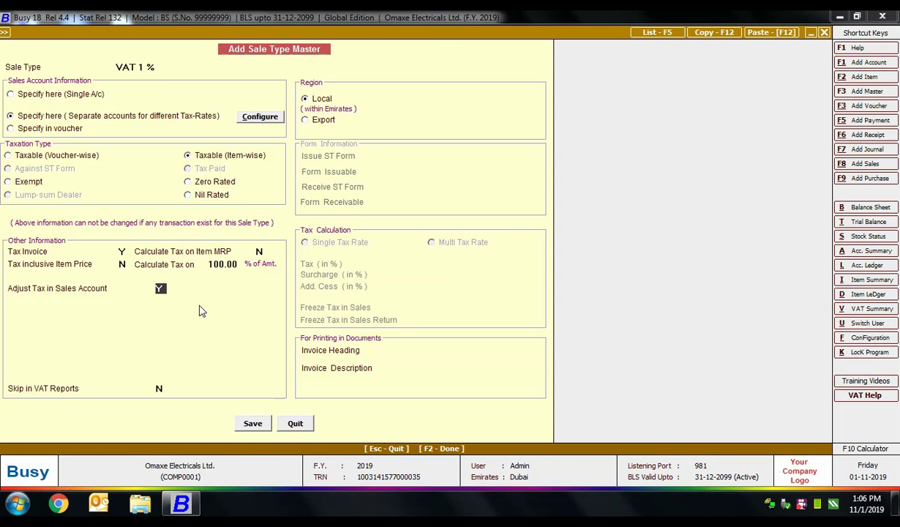
pyautogui.write('n')
# Step: Try the Export region with the Outside GCC and Within GCC transaction types, and set the region back to Local
pyautogui.click(306, 99)
pyautogui.click(306, 119)
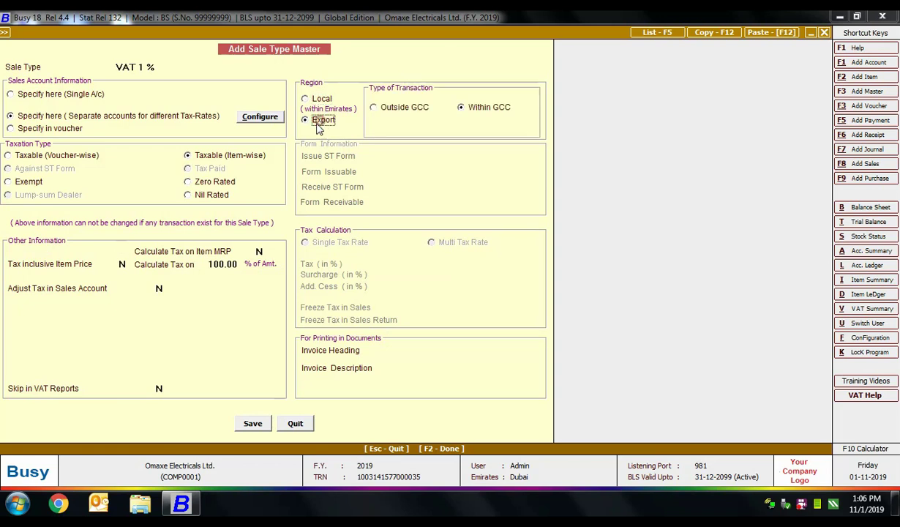
pyautogui.click(386, 106)
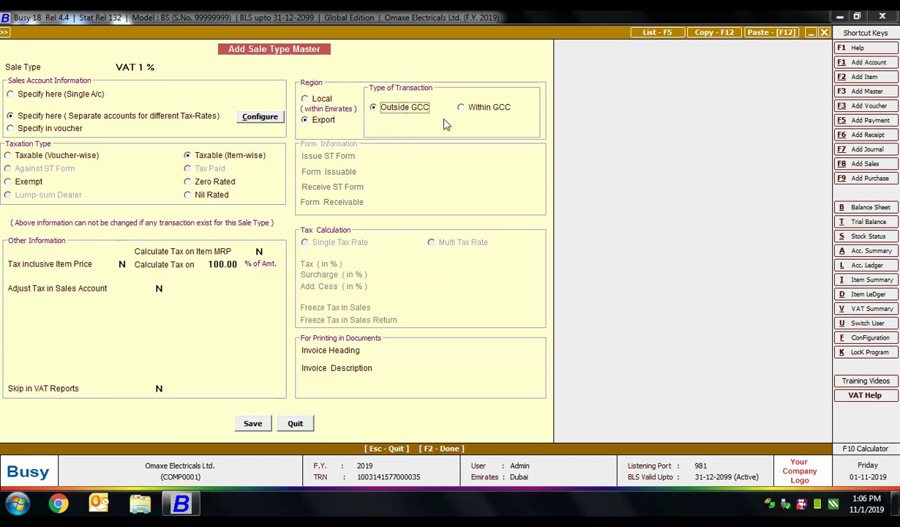
pyautogui.click(480, 106)
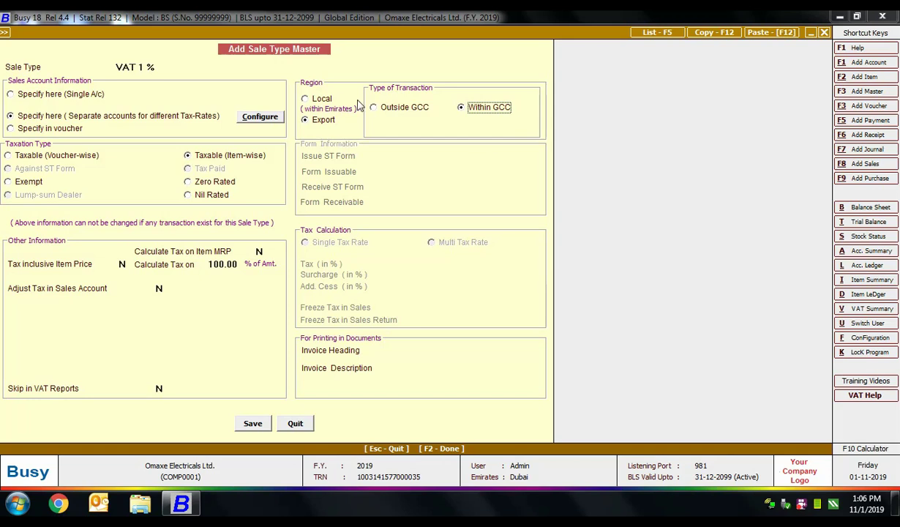
pyautogui.click(331, 100)
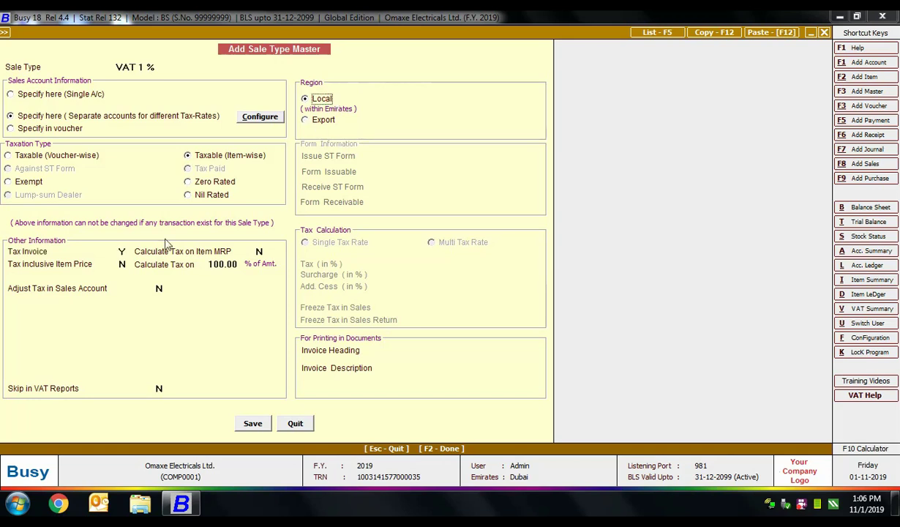
# Step: Try the Exempt, Zero Rated and Nil Rated taxation types, and look at the Invoice Heading and Invoice Description fields
pyautogui.click(36, 181)
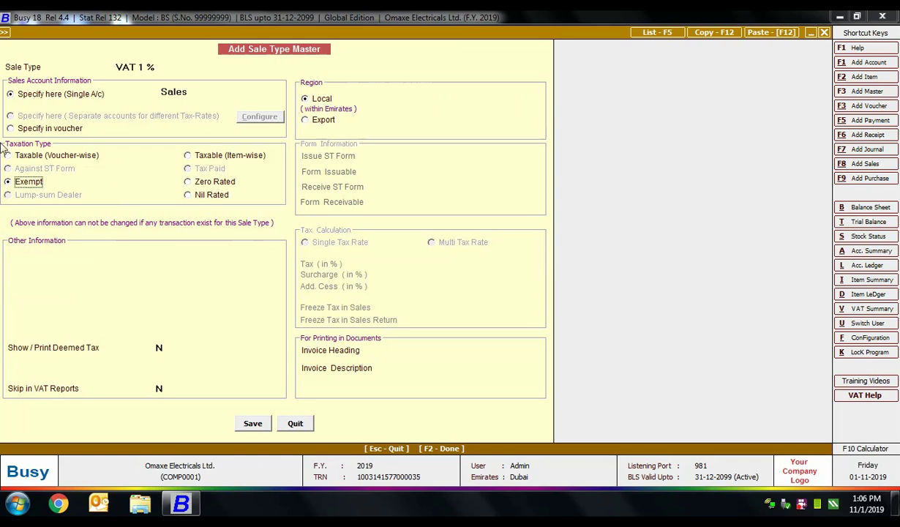
pyautogui.click(219, 181)
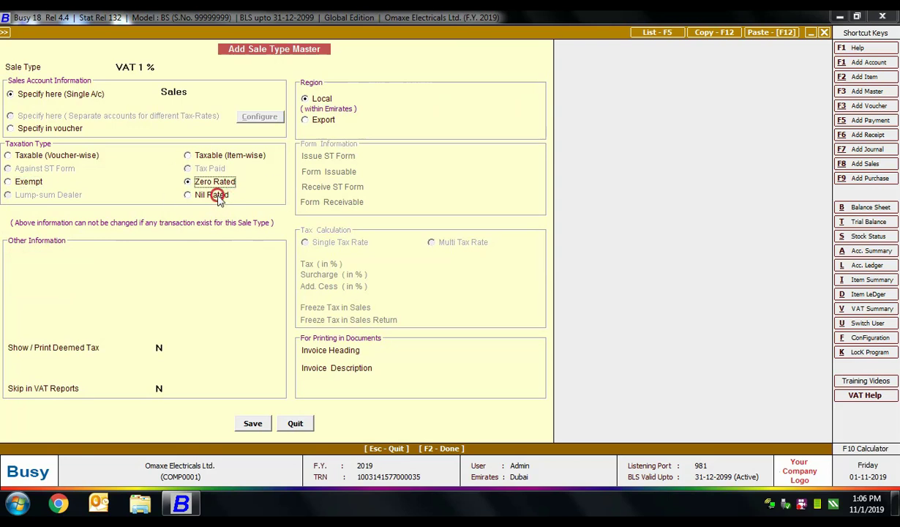
pyautogui.click(214, 194)
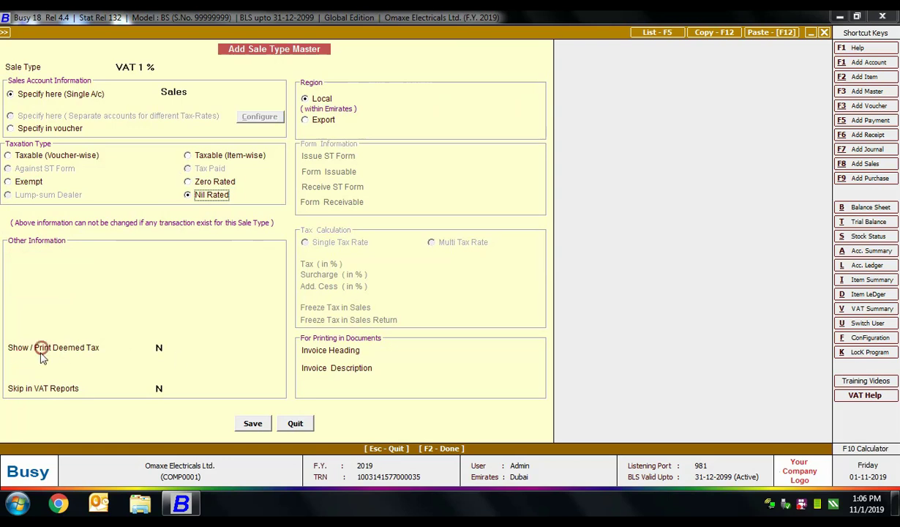
pyautogui.click(406, 347)
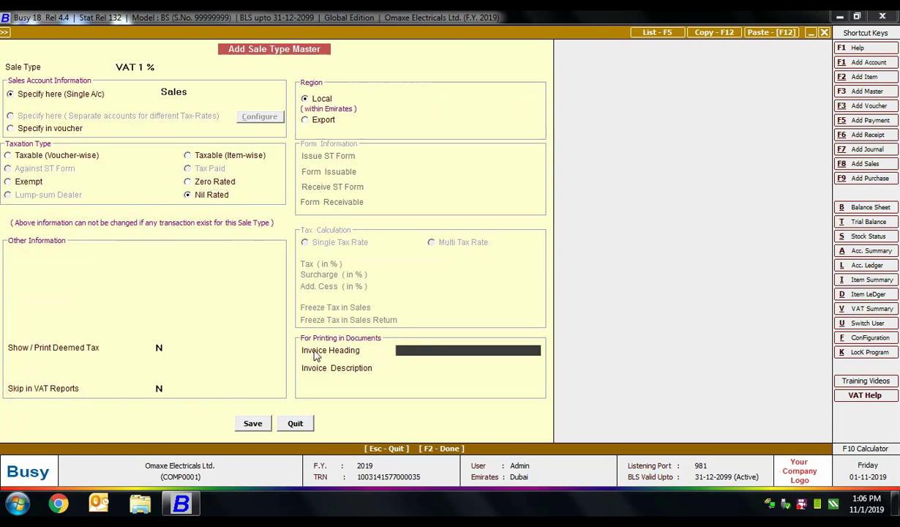
pyautogui.click(419, 363)
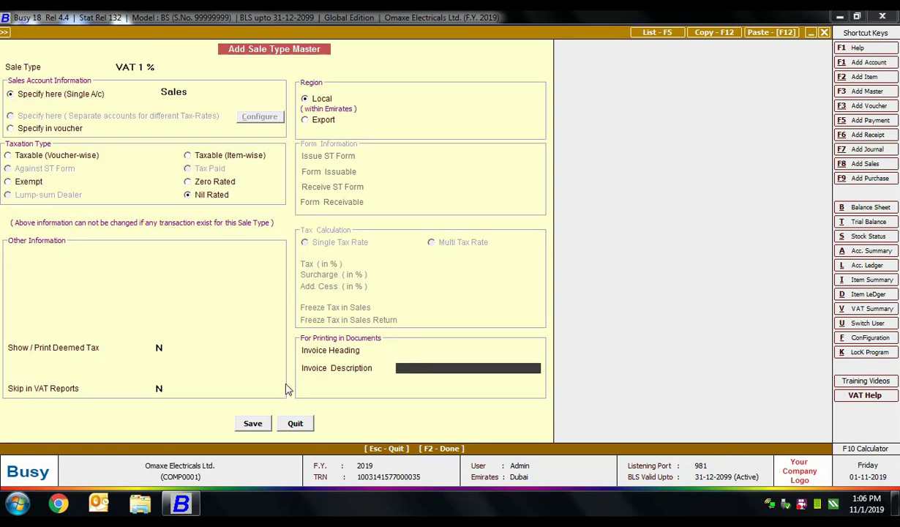
pyautogui.click(25, 309)
# Step: Set the taxation type to Taxable (Voucher-wise), save the sale type master and leave the form
pyautogui.click(55, 155)
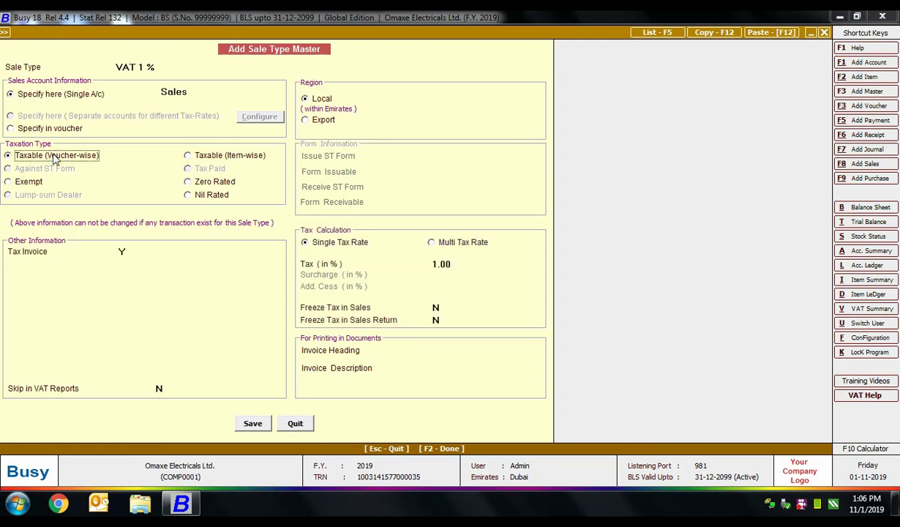
pyautogui.click(254, 425)
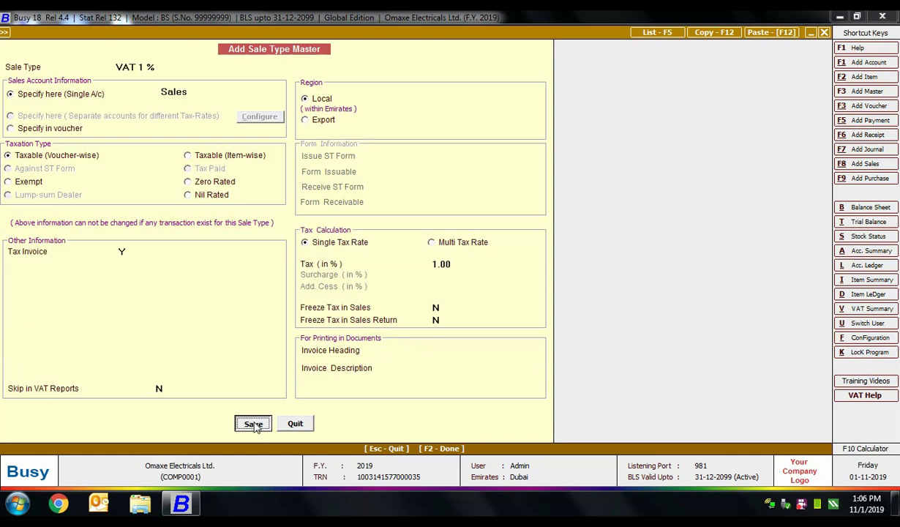
pyautogui.press('Escape')
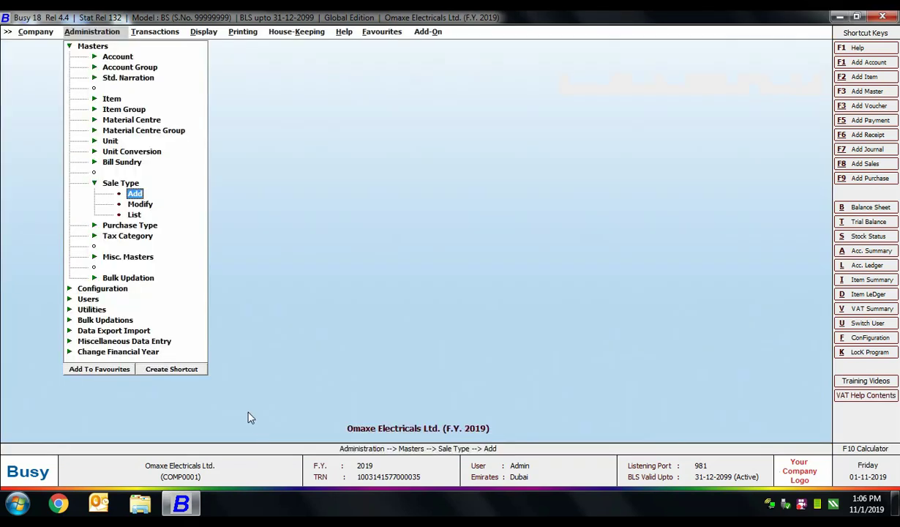
pyautogui.press('Escape')
# Step: Review the list of purchase types available for modification and a blank purchase type form, closing each without entering data
pyautogui.click(133, 195)
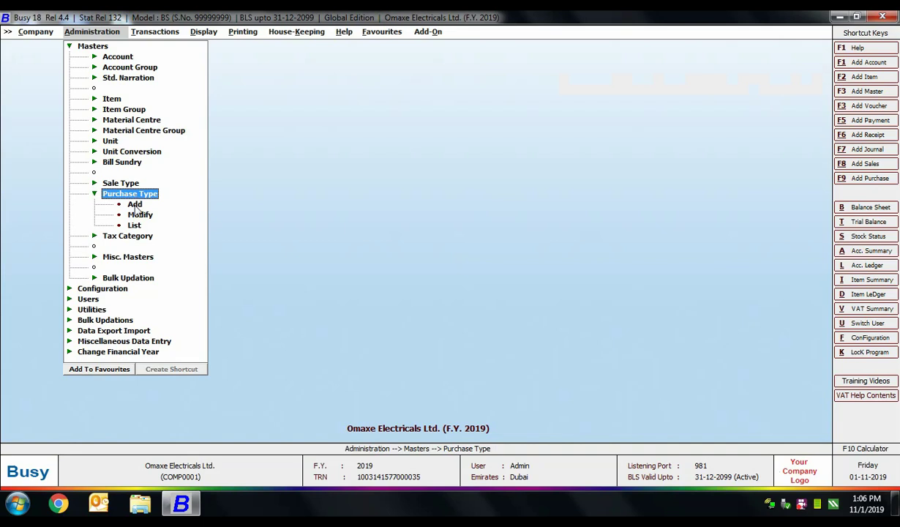
pyautogui.click(134, 214)
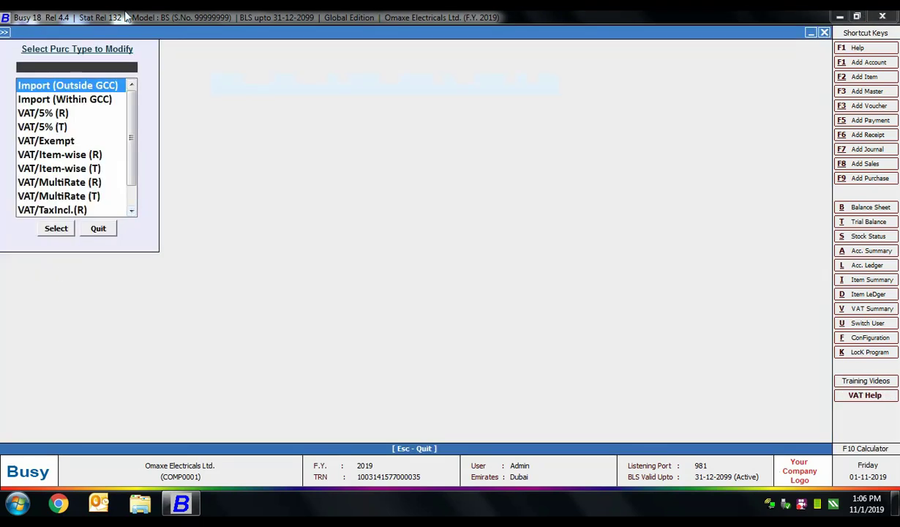
pyautogui.press('Escape')
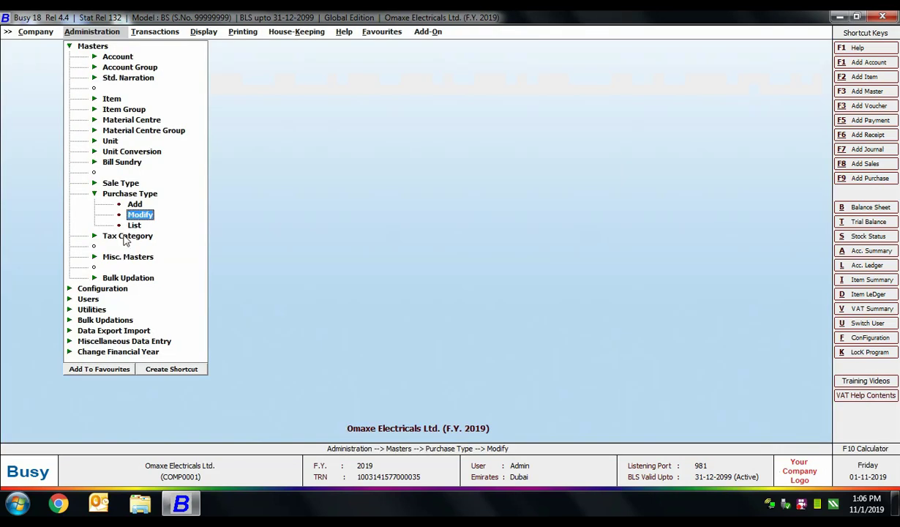
pyautogui.click(135, 204)
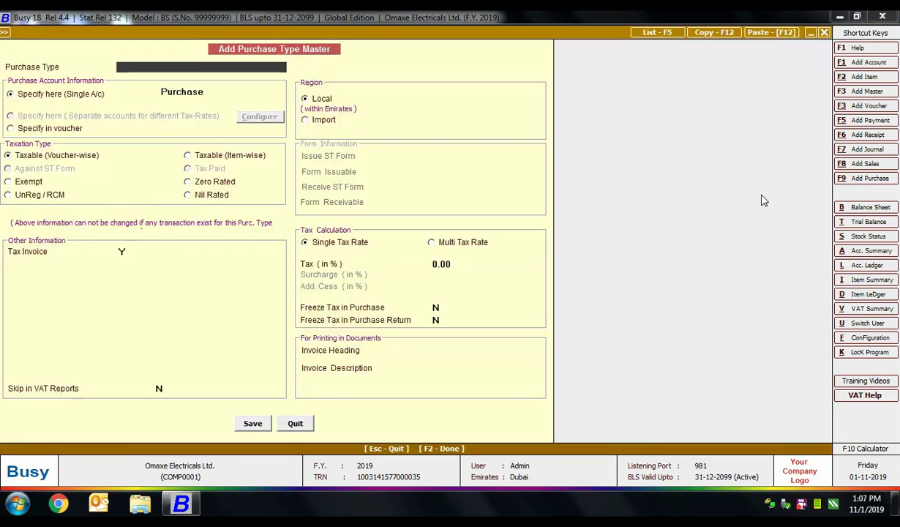
pyautogui.press('Escape')
pyautogui.press('Escape')
# Step: Start a new tax category named "VAT 1%" with the type Goods
pyautogui.click(122, 205)
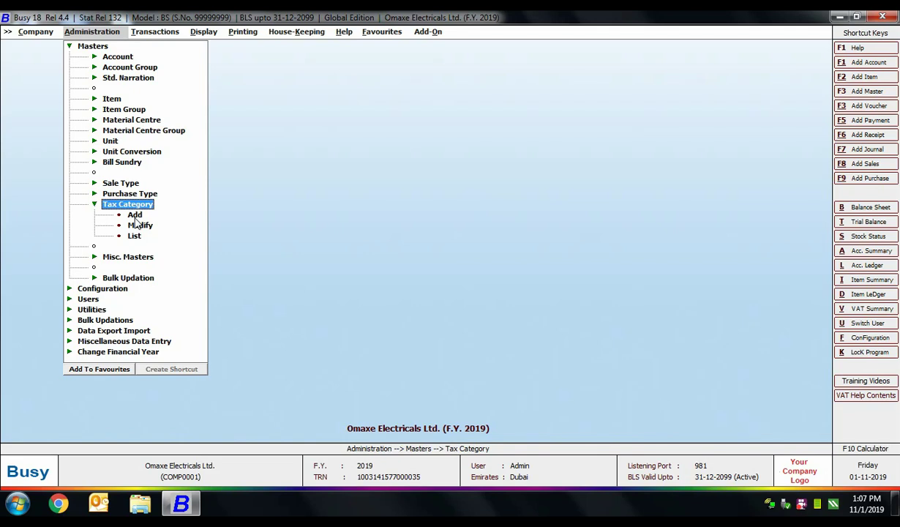
pyautogui.click(135, 216)
pyautogui.write('VAT')
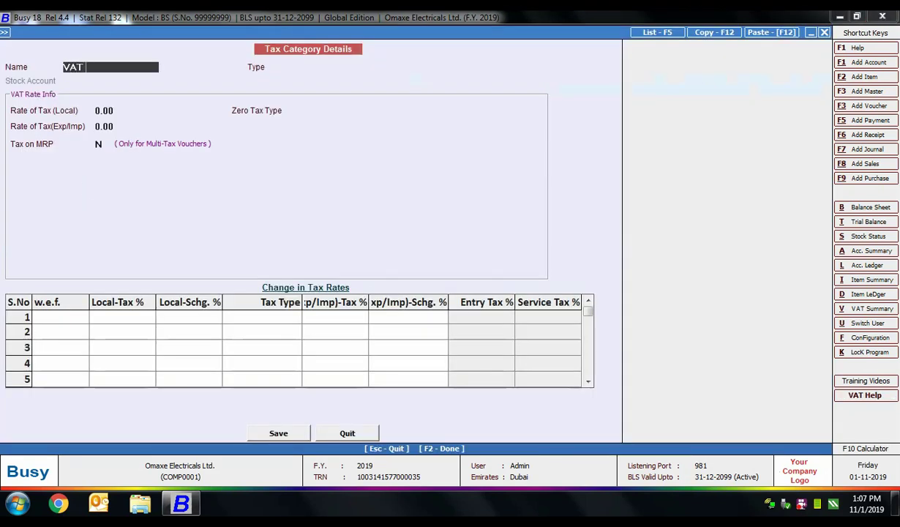
pyautogui.write(' 1%')
pyautogui.press('Return')
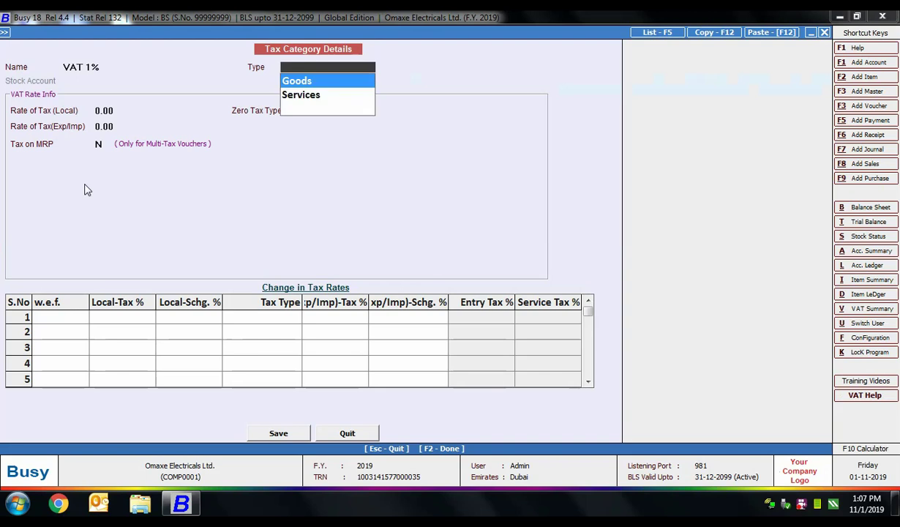
pyautogui.press('Return')
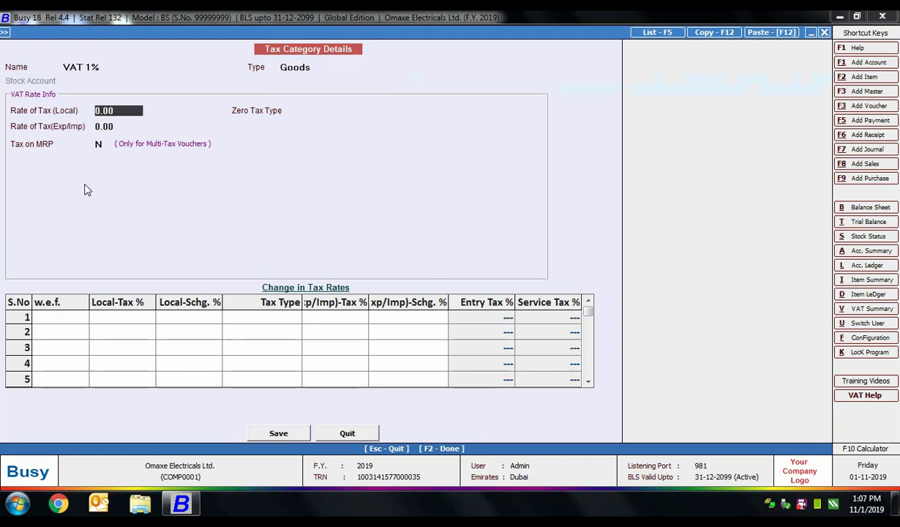
# Step: Set both the local and the export/import rate of tax to 1.00
pyautogui.write('1')
pyautogui.press('Return')
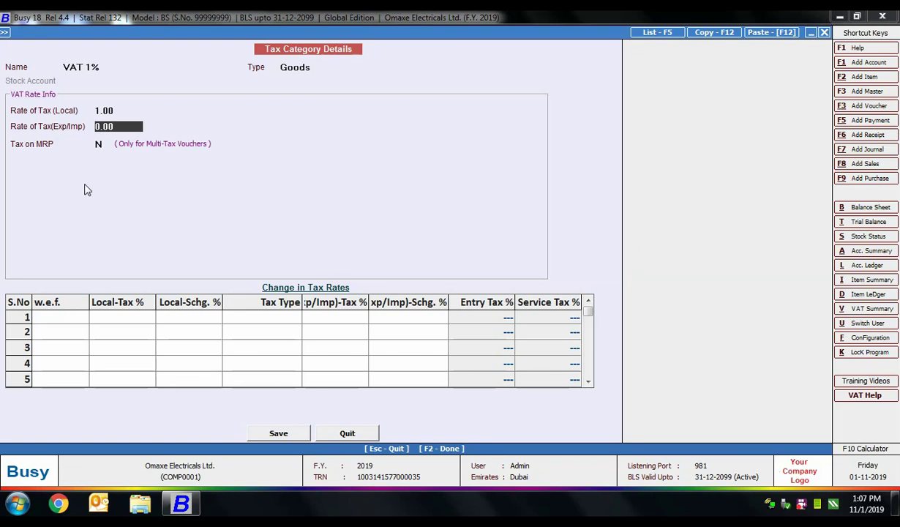
pyautogui.write('1')
pyautogui.press('Return')
# Step: Try Tax on MRP with Y, examine its percentage of amount and MRP mode options, and set it back to N
pyautogui.write('Y')
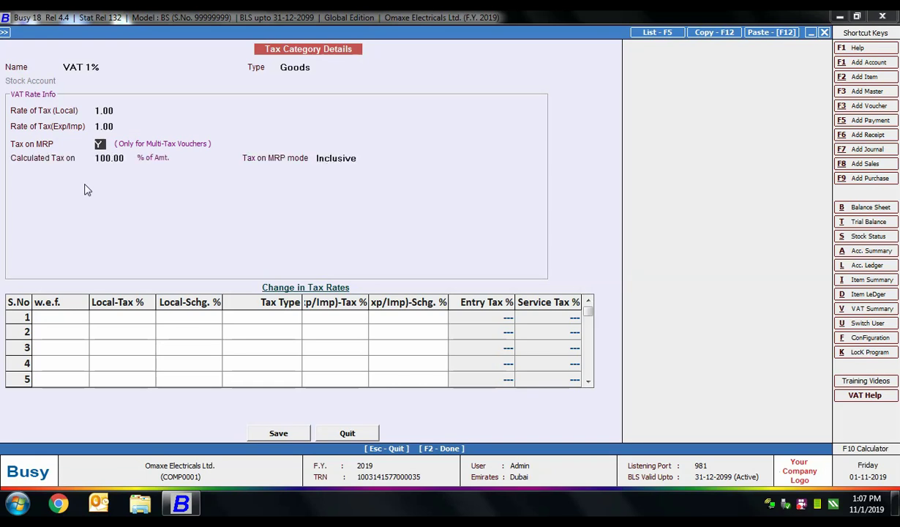
pyautogui.press('Return')
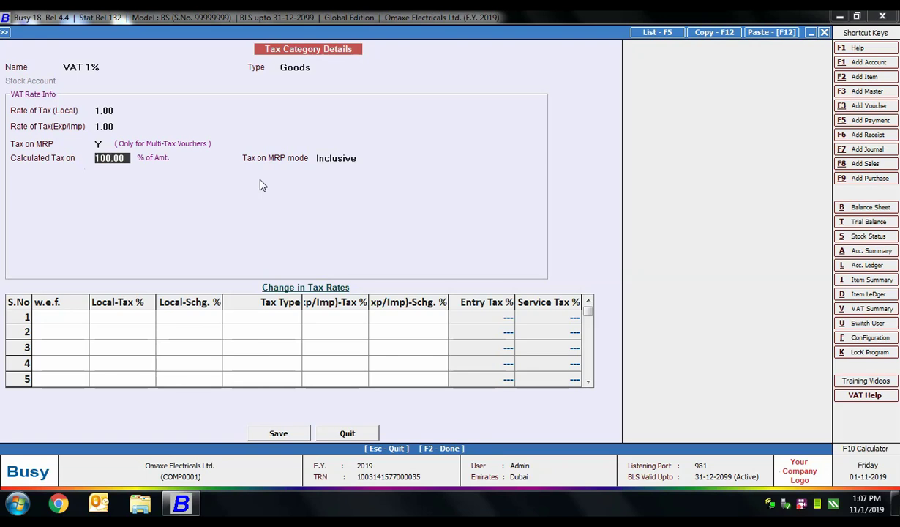
pyautogui.click(344, 160)
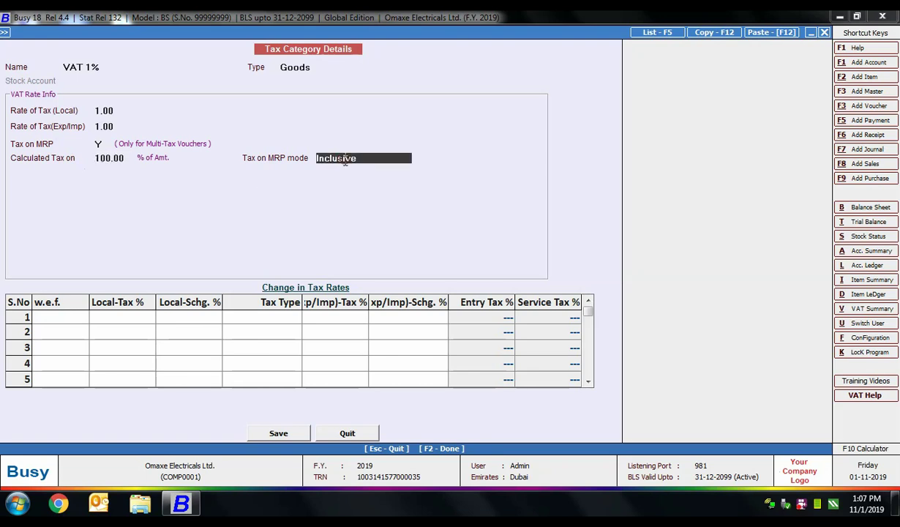
pyautogui.moveTo(351, 157); pyautogui.dragTo(286, 149)
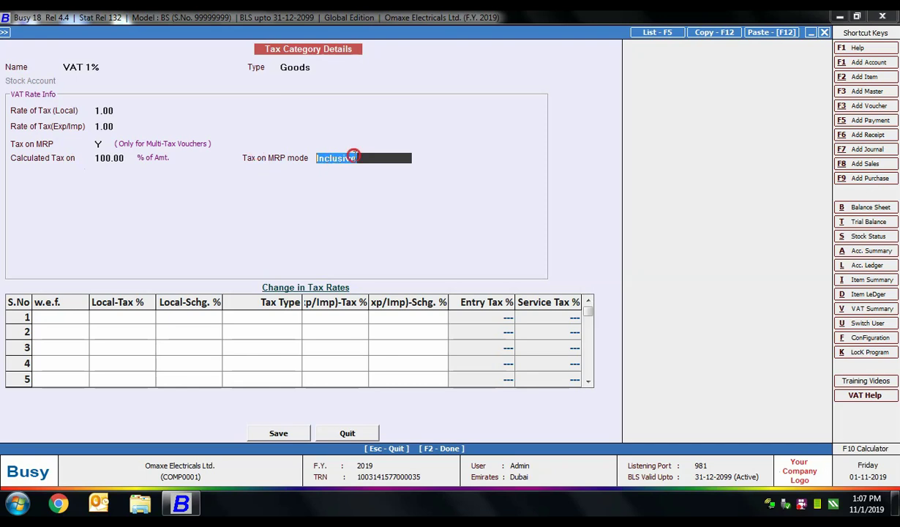
pyautogui.click(101, 144)
pyautogui.write('n')
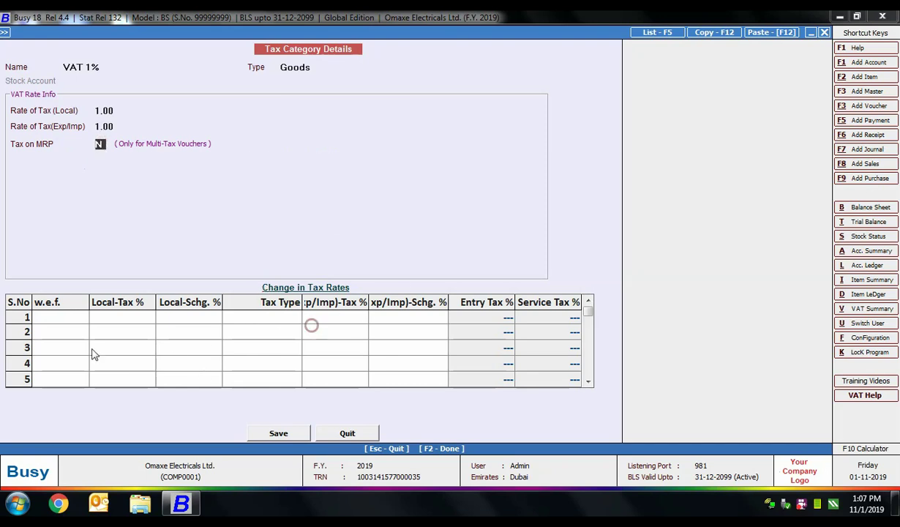
# Step: Add a tax rate change effective 01-06-2019 with 1.50% local tax and 0.00% export/import tax
pyautogui.click(63, 316)
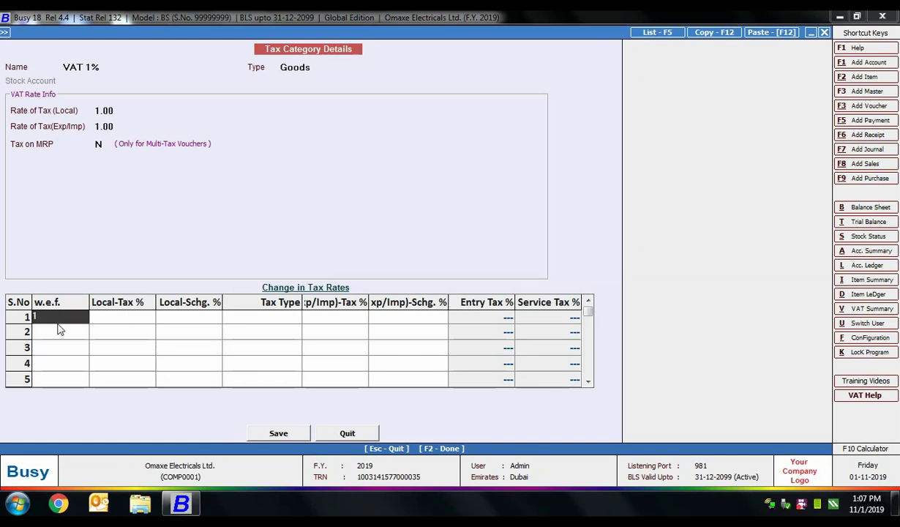
pyautogui.write('1/6/19')
pyautogui.press('Return')
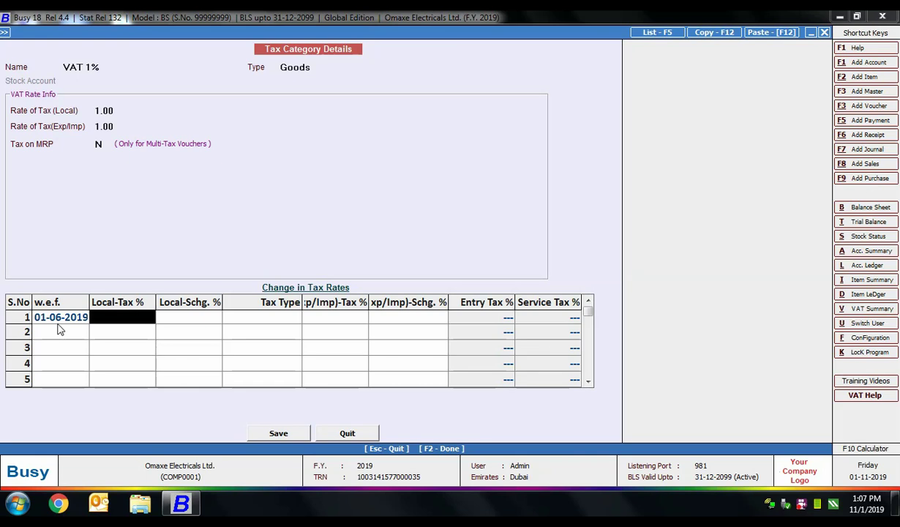
pyautogui.write('1.5')
pyautogui.press('Return')
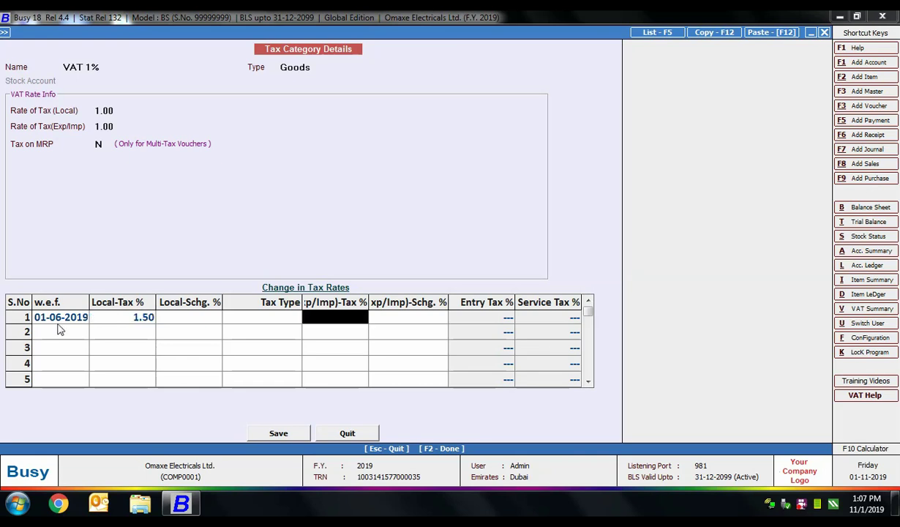
pyautogui.press('Return')
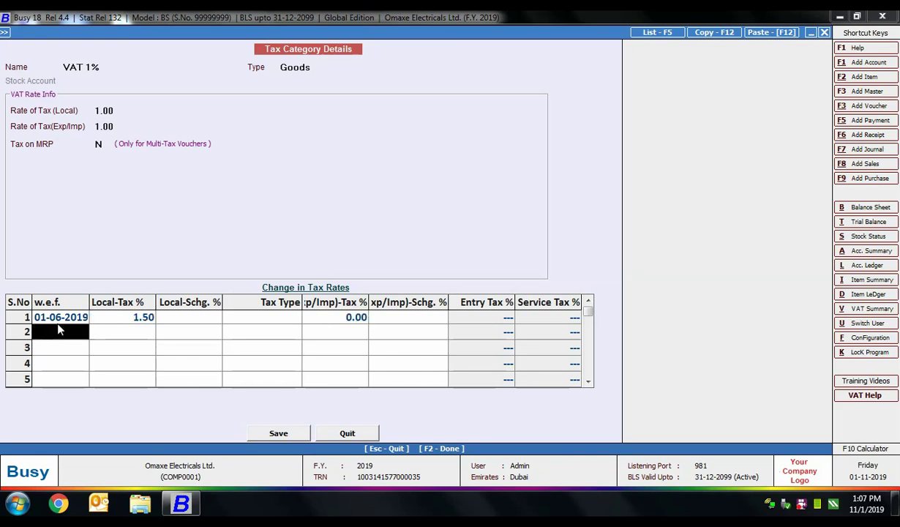
# Step: Delete the 01-06-2019 row from the tax rate changes table
pyautogui.click(66, 316)
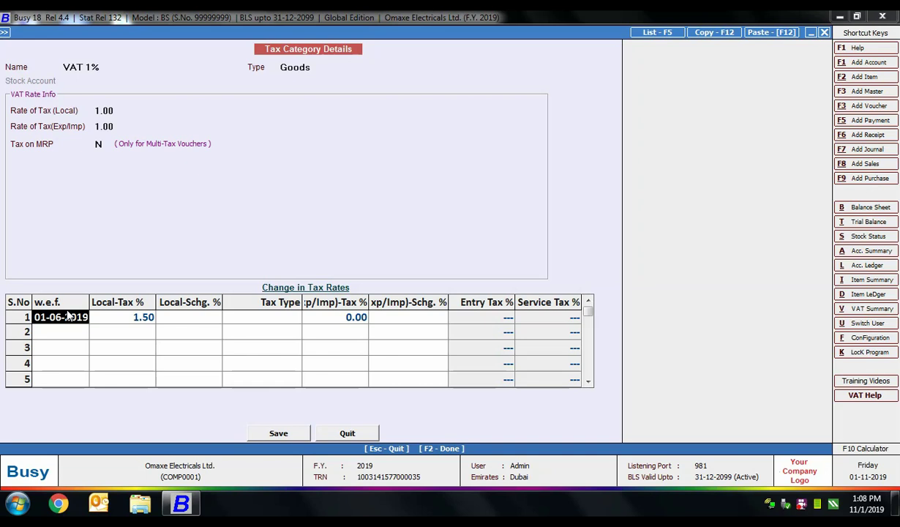
pyautogui.press('F9')
pyautogui.click(3, 185)
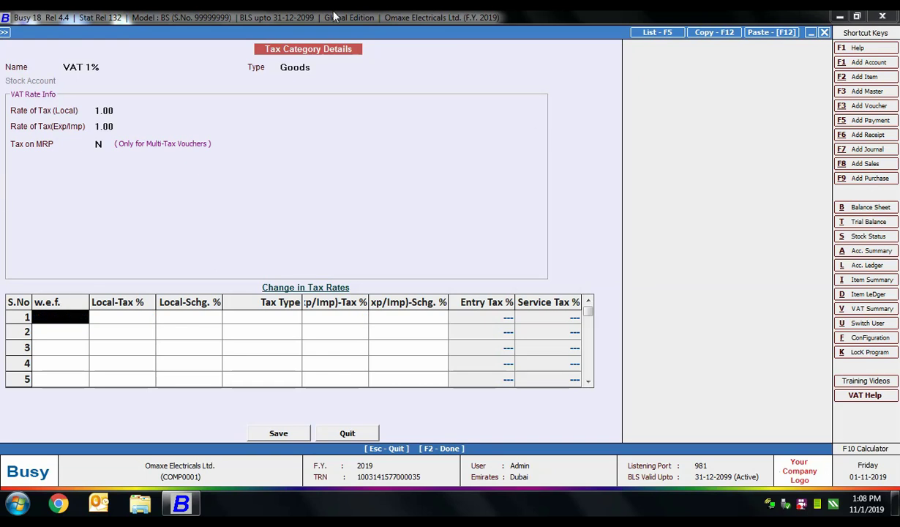
# Step: Save the VAT 1% tax category and check the list of existing tax categories
pyautogui.click(275, 433)
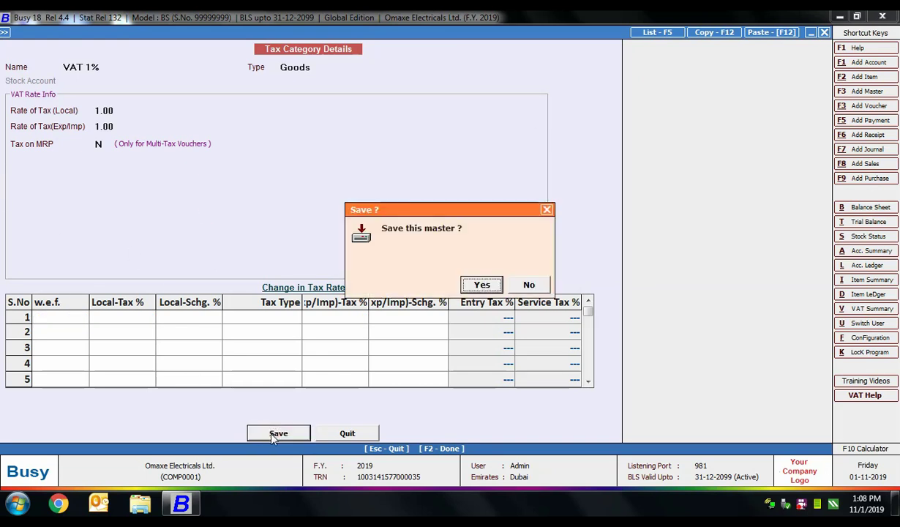
pyautogui.click(468, 282)
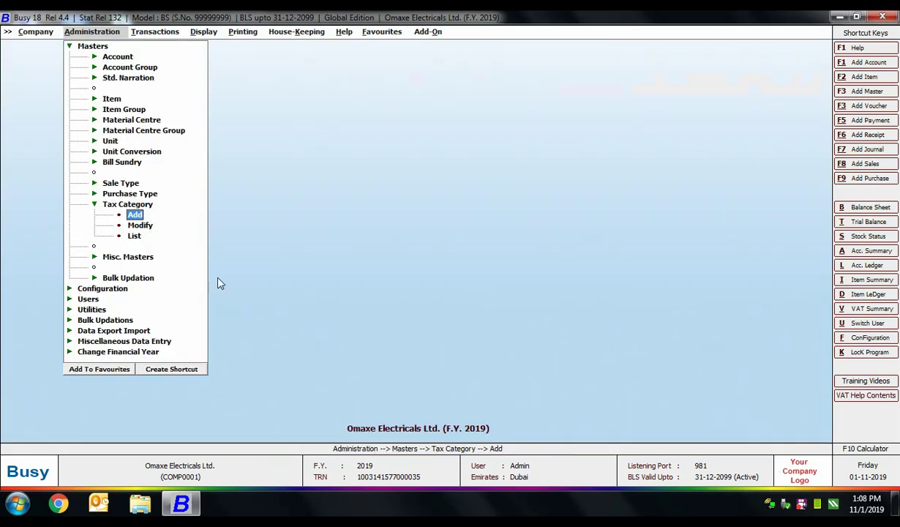
pyautogui.click(139, 225)
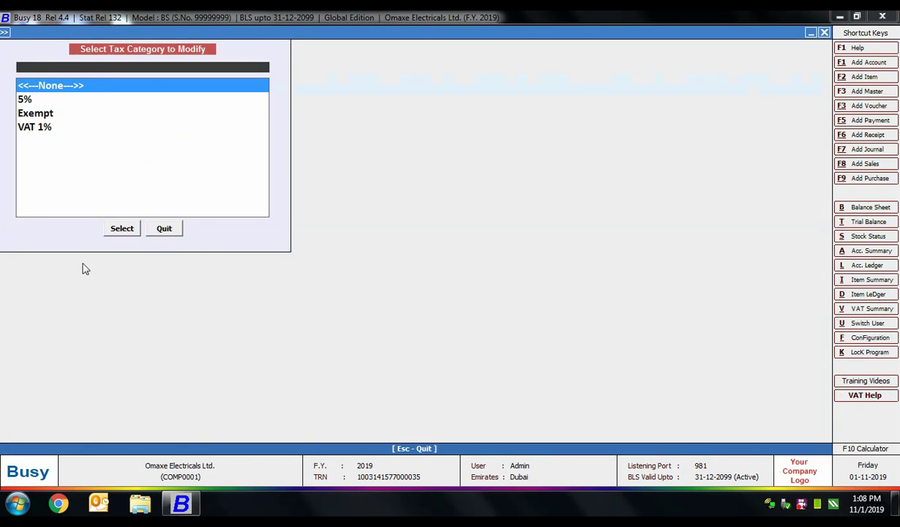
pyautogui.click(168, 227)
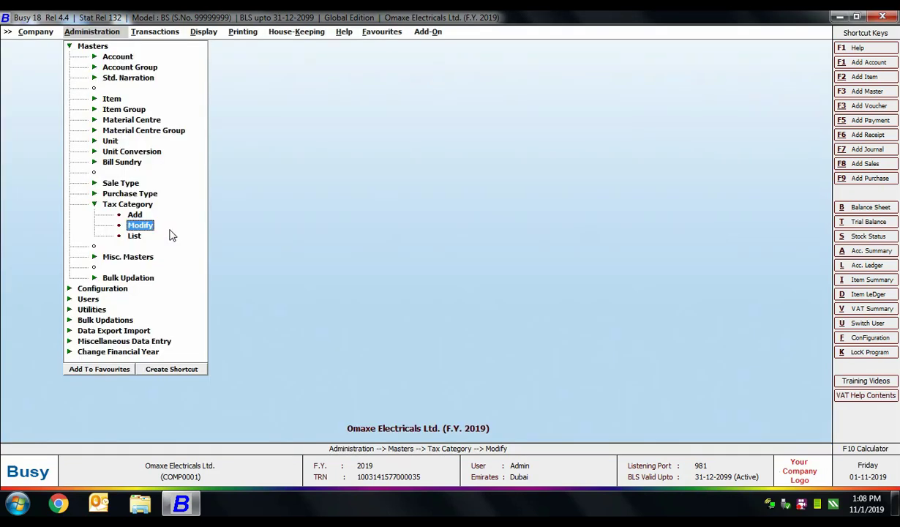
pyautogui.press('Escape')
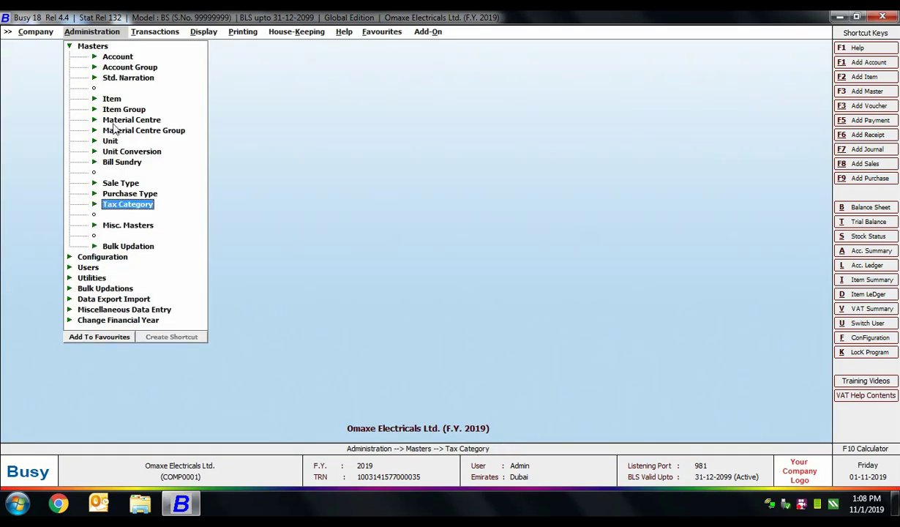
# Step: Examine the list of existing bill sundries open to modification, down to VAT
pyautogui.click(113, 162)
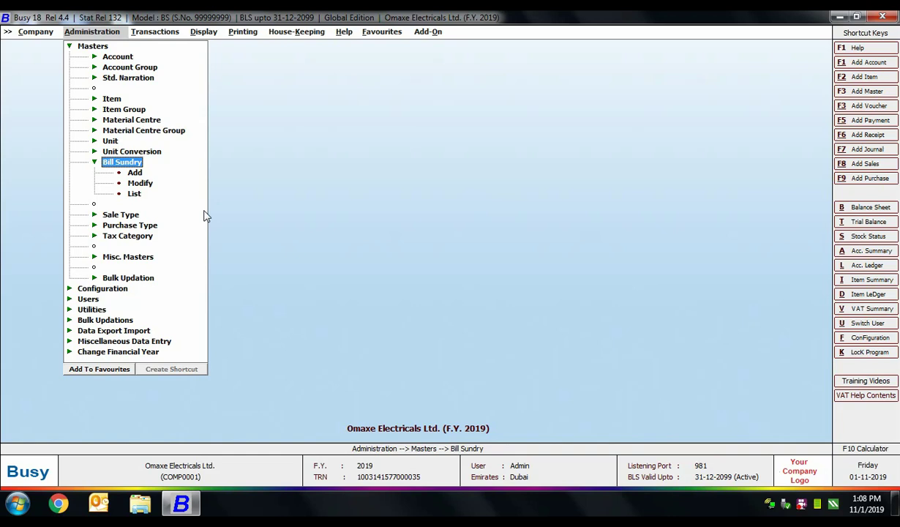
pyautogui.click(138, 183)
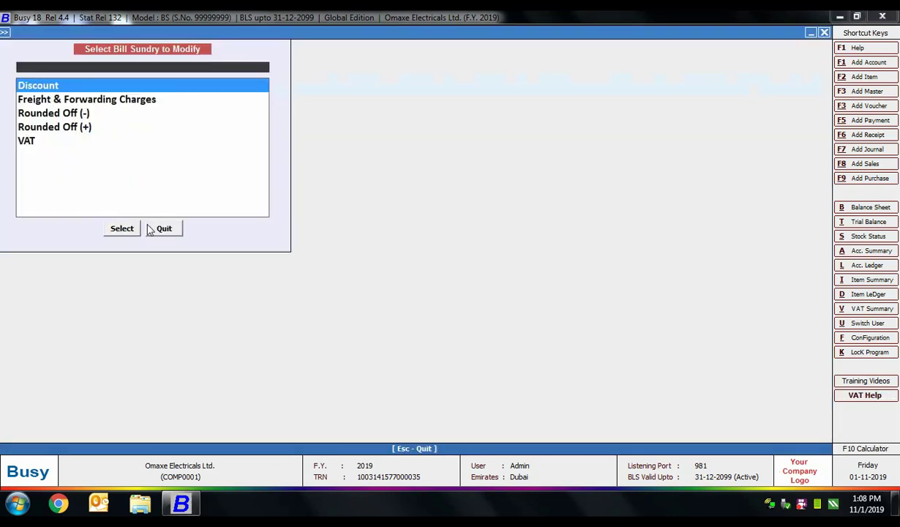
pyautogui.press('End')
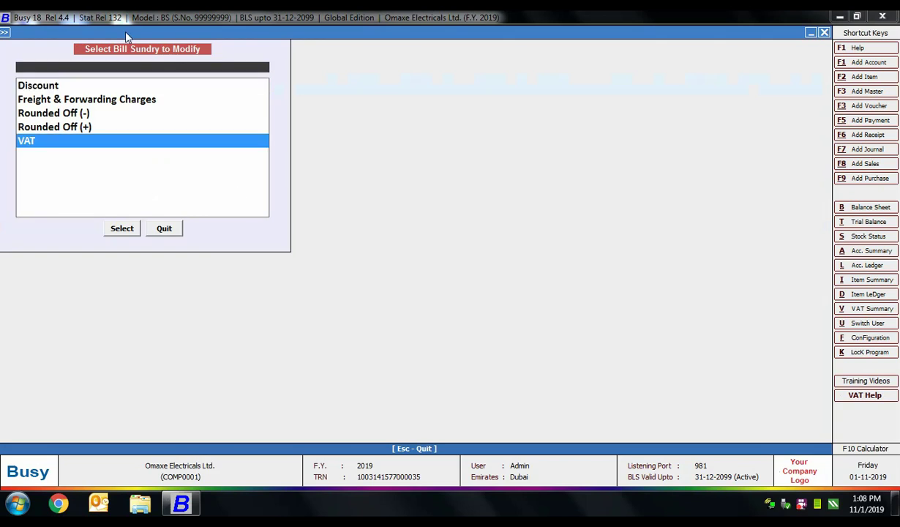
pyautogui.press('Escape')
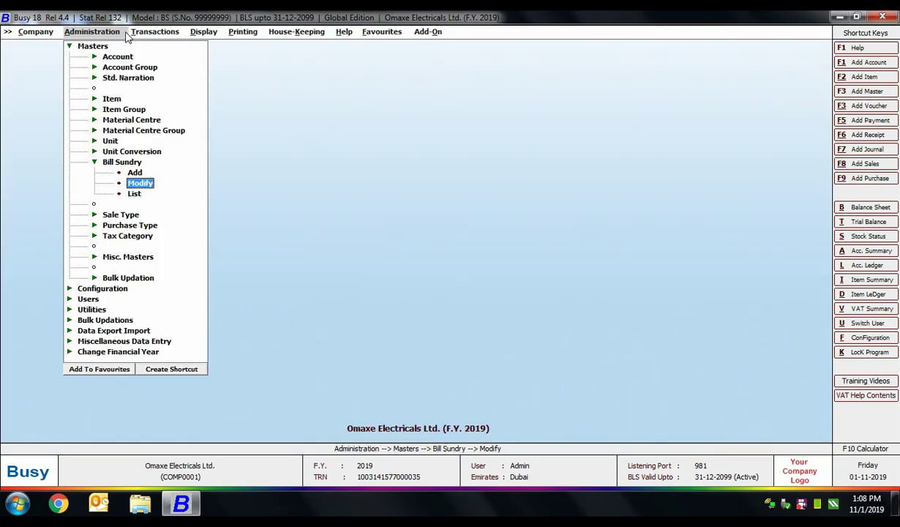
# Step: Start a new bill sundry master and name it Installation Charges
pyautogui.press('Up')
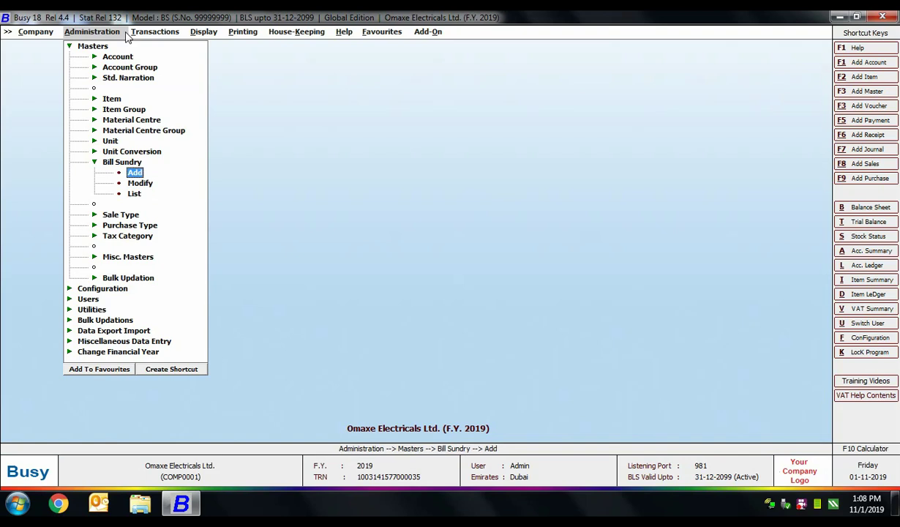
pyautogui.press('Return')
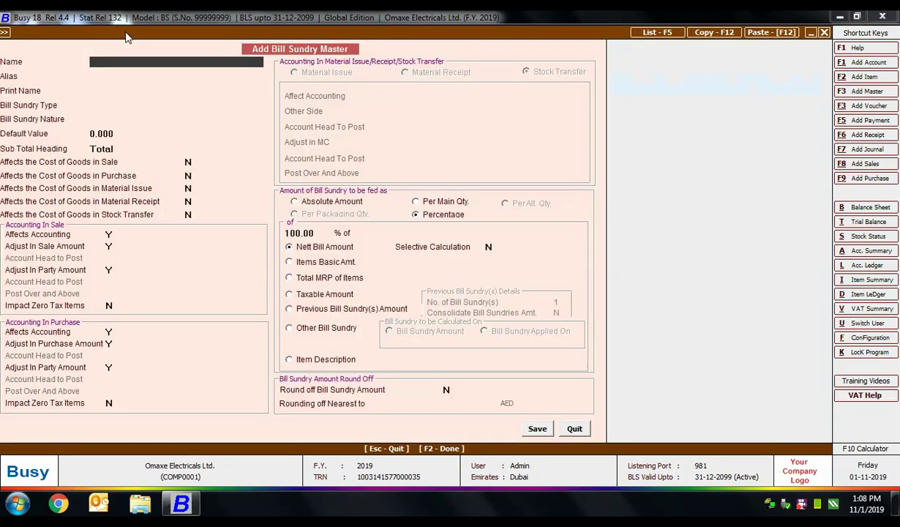
pyautogui.write('Installat')
pyautogui.write('ion Charges')
pyautogui.press('Return')
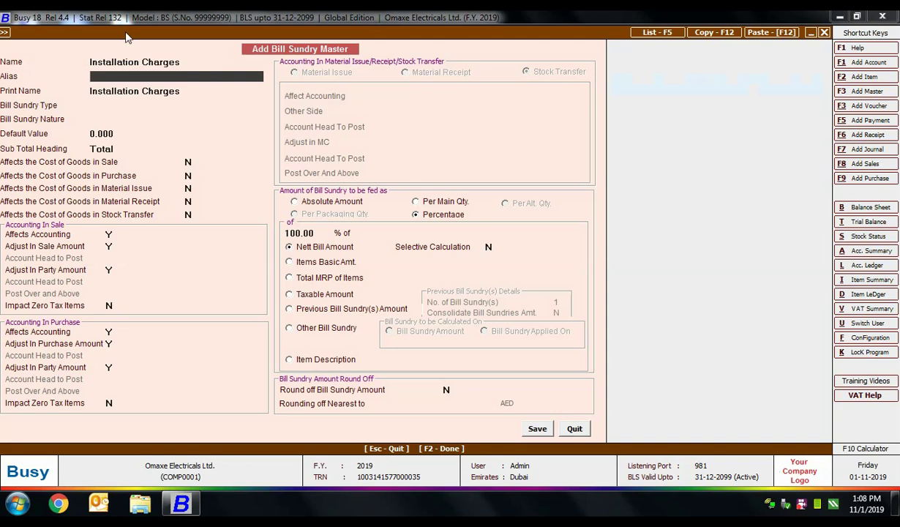
# Step: Leave the alias blank and set the bill sundry type to Additive and its nature to Others
pyautogui.press('Return')
pyautogui.press('Return')
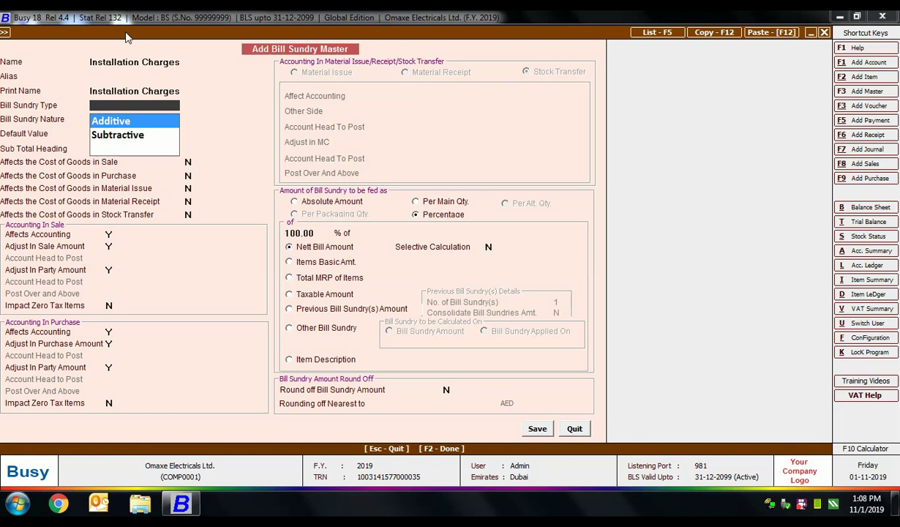
pyautogui.press('Down')
pyautogui.press('Up')
pyautogui.press('Return')
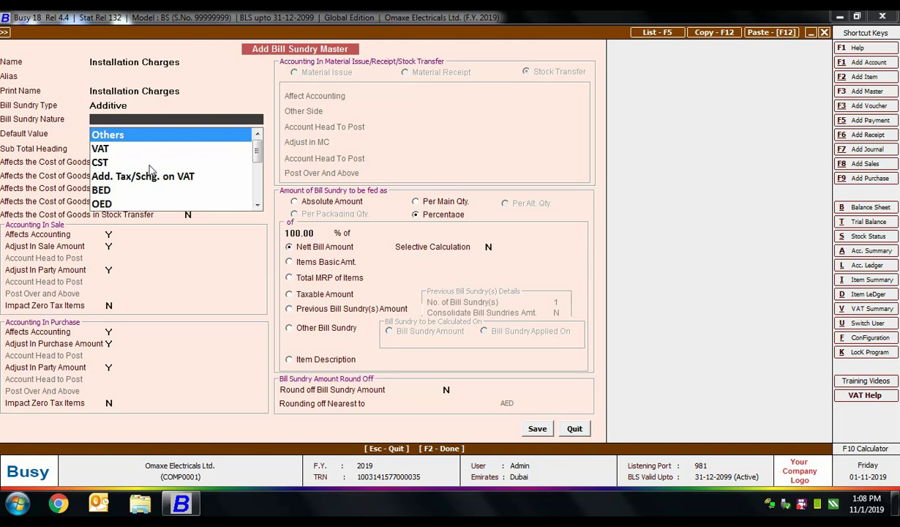
pyautogui.press('Return')
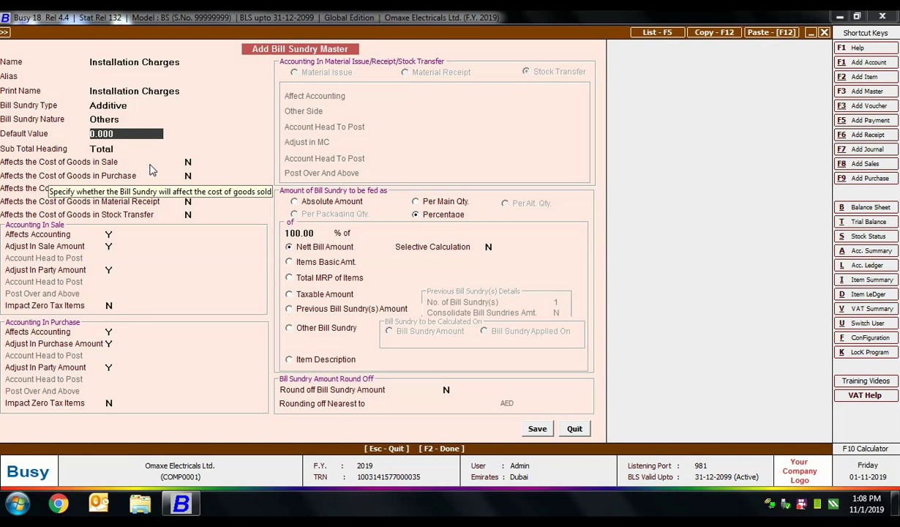
# Step: Set the default value to 25, keeping the Total sub total heading and N for the cost of goods options
pyautogui.write('25')
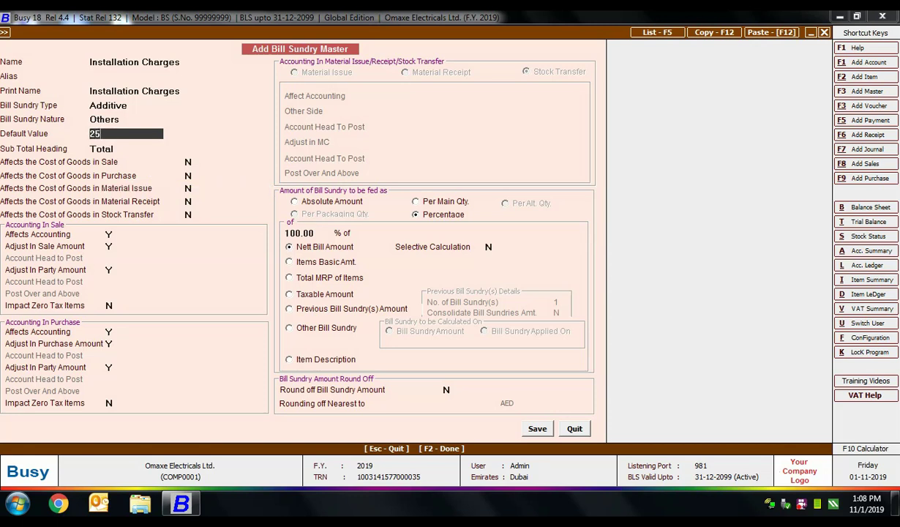
pyautogui.press('Return')
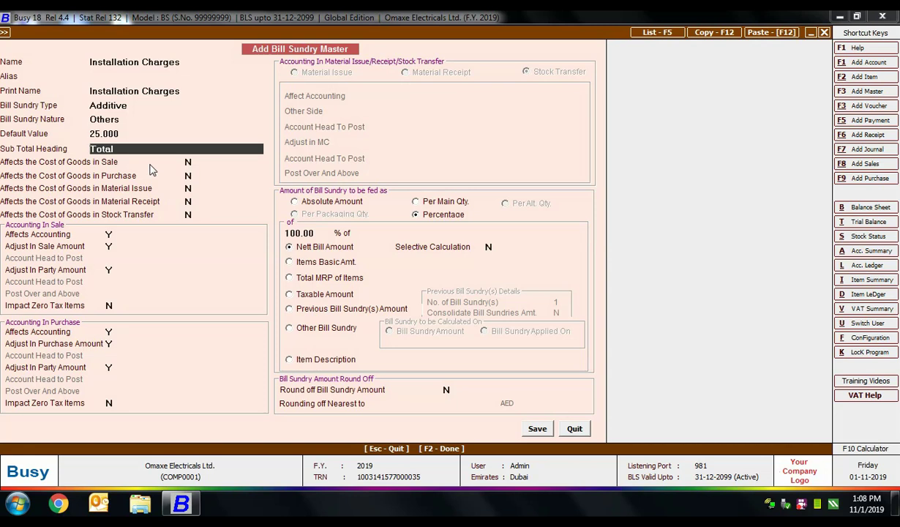
pyautogui.press('Return')
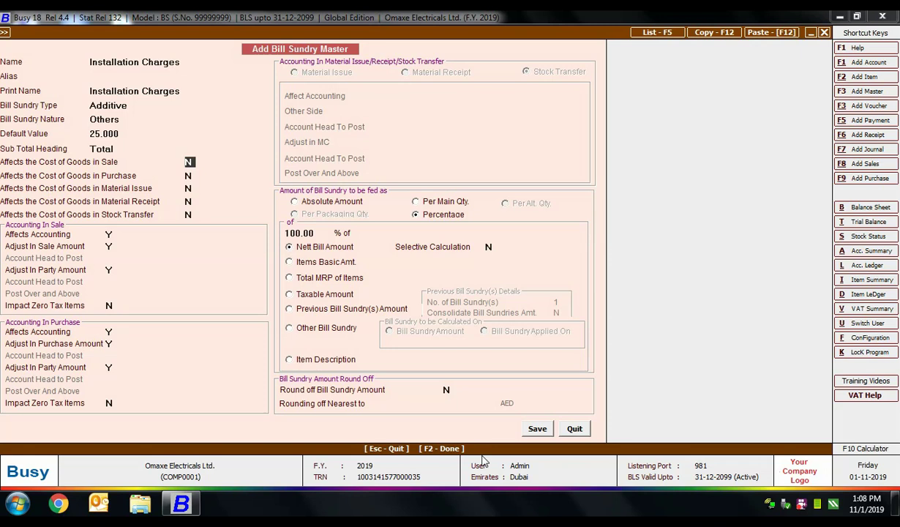
pyautogui.press('Return')
pyautogui.press('Return')
pyautogui.press('Return')
pyautogui.press('Return')
# Step: Try Adjust In Sale Amount with N and Specify Acc. Here, look through the posting accounts, and set it back to Y
pyautogui.click(109, 233)
pyautogui.click(109, 247)
pyautogui.write('N')
pyautogui.press('Return')
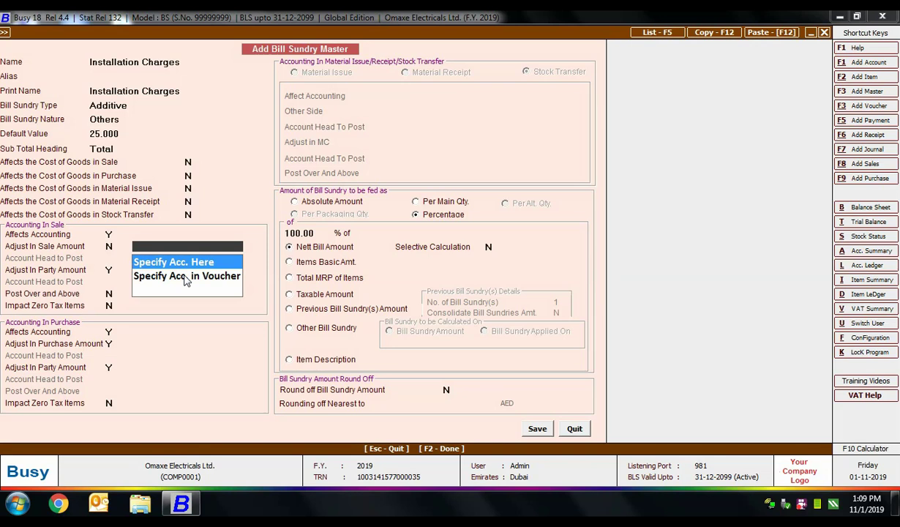
pyautogui.press('Return')
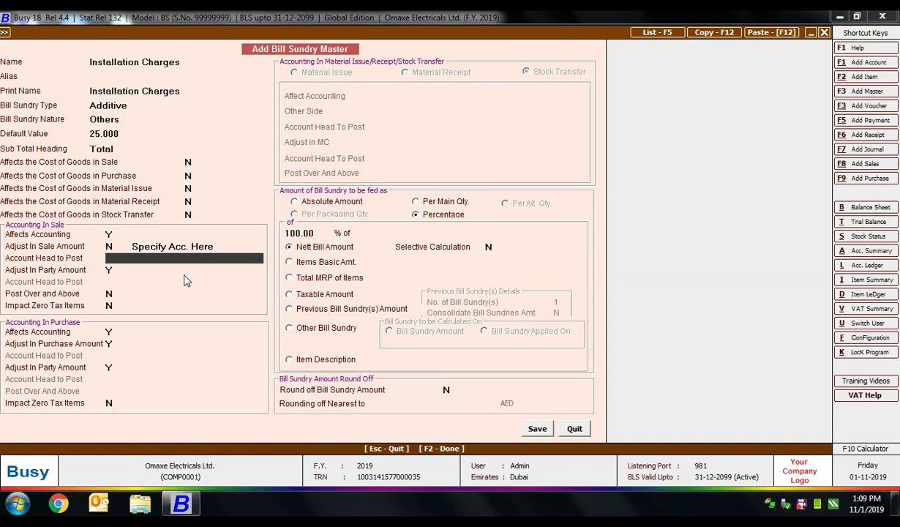
pyautogui.write('g')
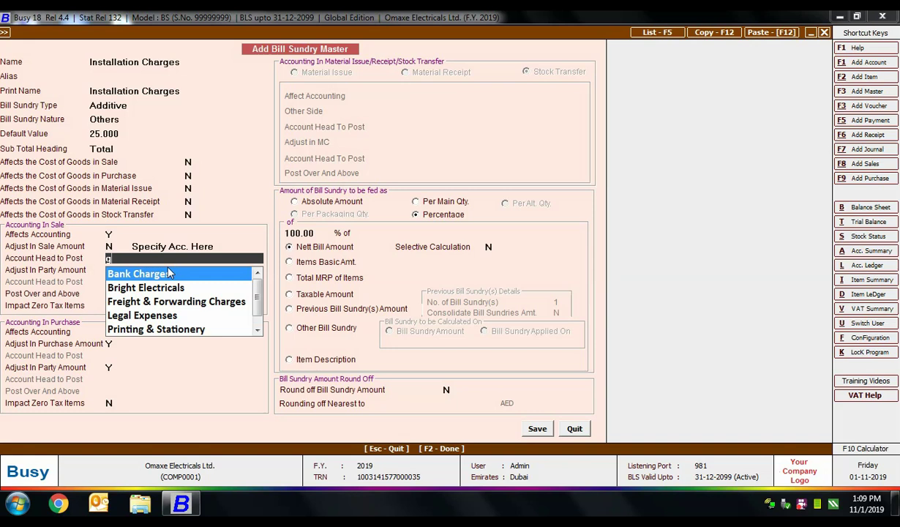
pyautogui.click(112, 247)
pyautogui.write('y')
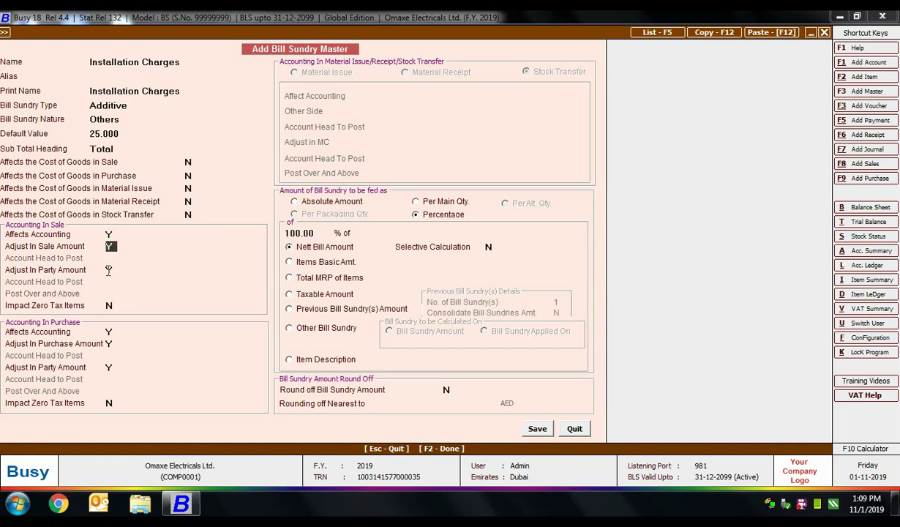
# Step: Try Adjust In Party Amount for sales with N and Specify Acc. Here, and set it back to Y
pyautogui.click(108, 270)
pyautogui.write('n')
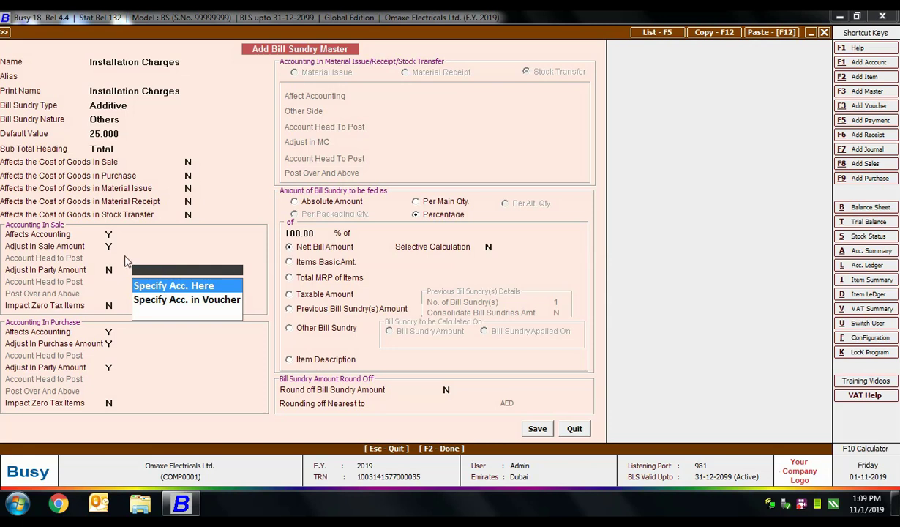
pyautogui.press('Return')
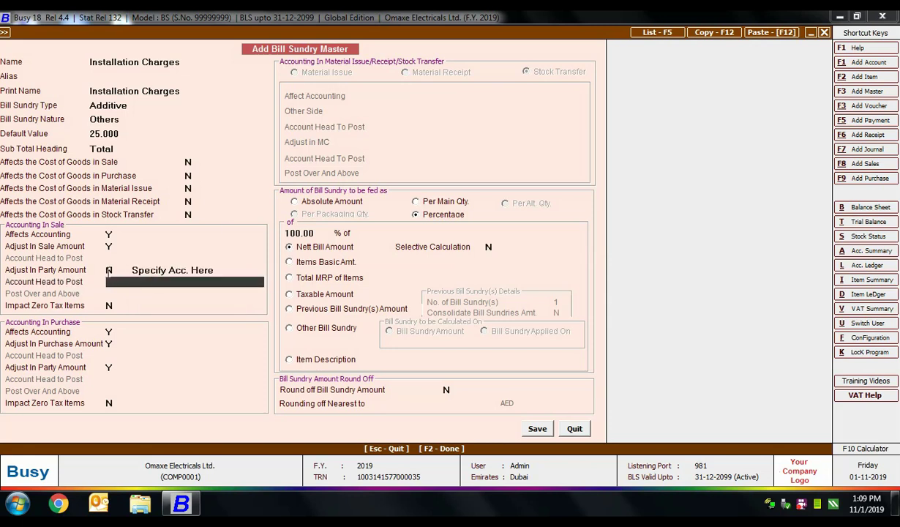
pyautogui.click(110, 270)
pyautogui.write('Y')
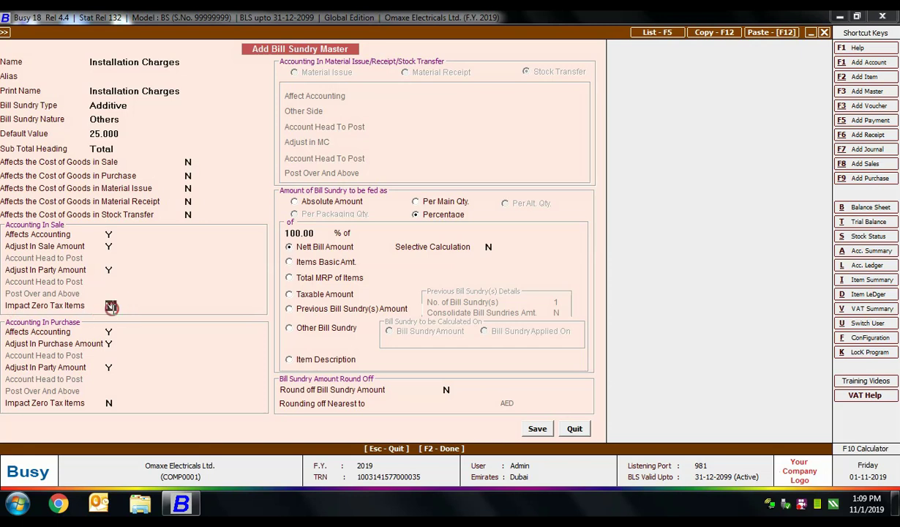
# Step: Try Impact Zero Tax Items for sales with Y, set it back to N, and go through the purchase accounting options
pyautogui.click(110, 305)
pyautogui.write('Y')
pyautogui.write('N')
pyautogui.click(110, 332)
pyautogui.press('Return')
pyautogui.press('Return')
pyautogui.press('Return')
# Step: Try Absolute Amount and Per Main Qty. as the way the bill sundry amount is fed, and return to Percentage
pyautogui.click(298, 68)
pyautogui.click(277, 189)
pyautogui.click(290, 198)
pyautogui.click(309, 202)
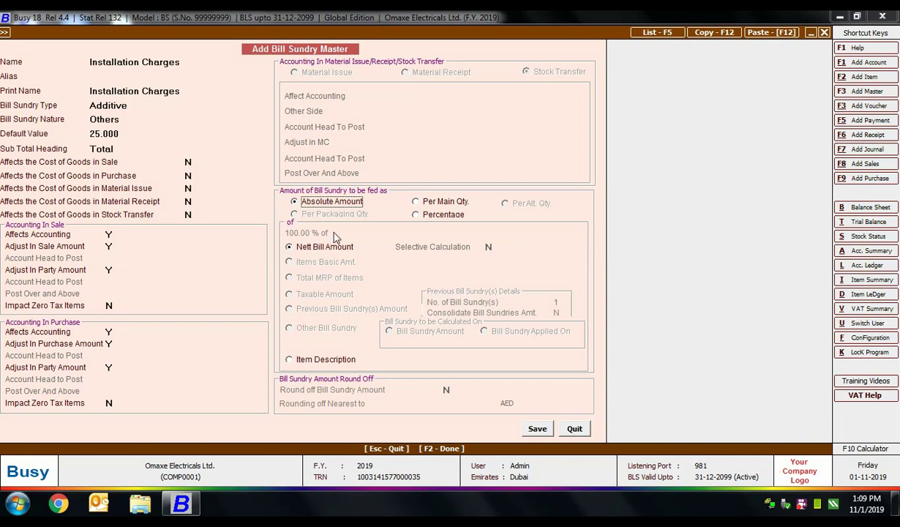
pyautogui.click(423, 205)
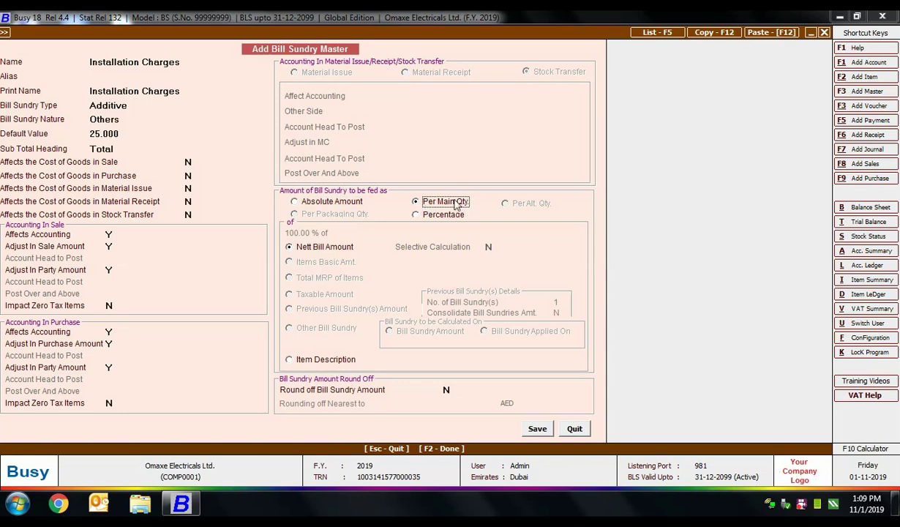
pyautogui.click(434, 214)
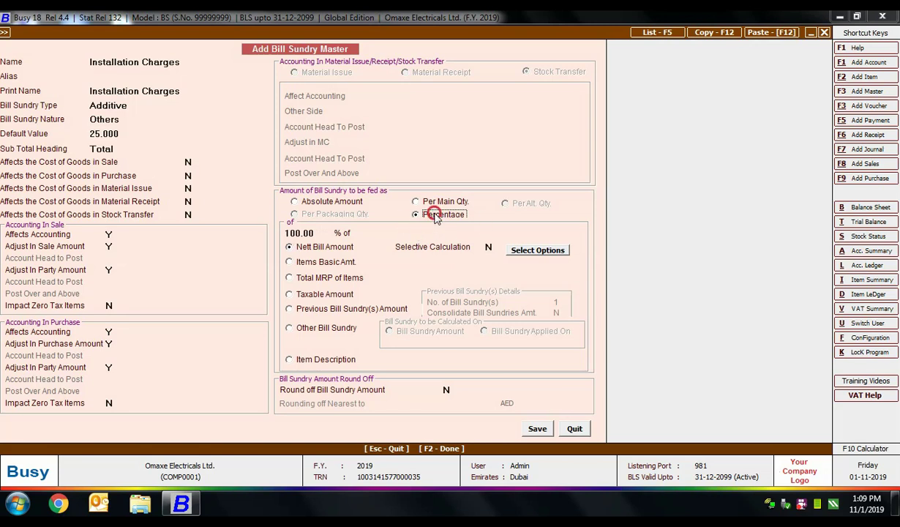
# Step: Set Selective Calculation to Y for Nett Bill Amount and open the Bill Sundry to be Applied On options
pyautogui.click(292, 242)
pyautogui.click(320, 248)
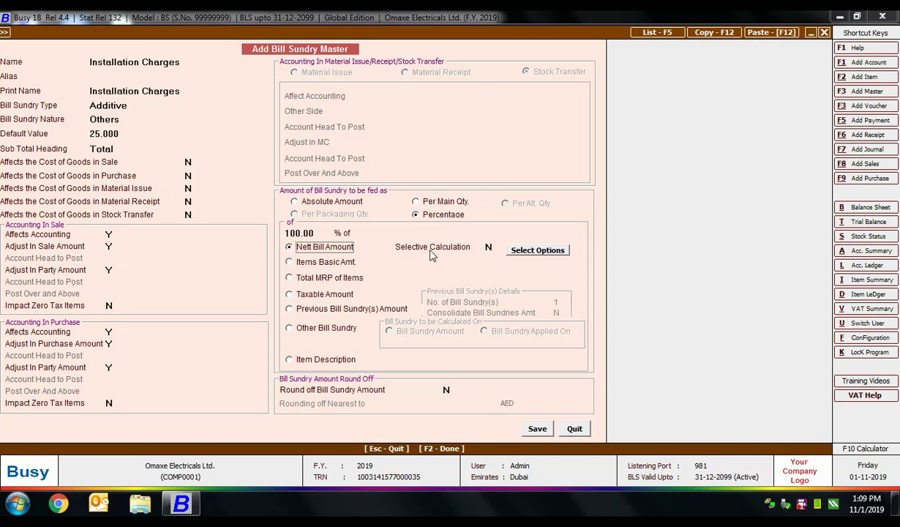
pyautogui.press('Return')
pyautogui.write('y')
pyautogui.click(512, 250)
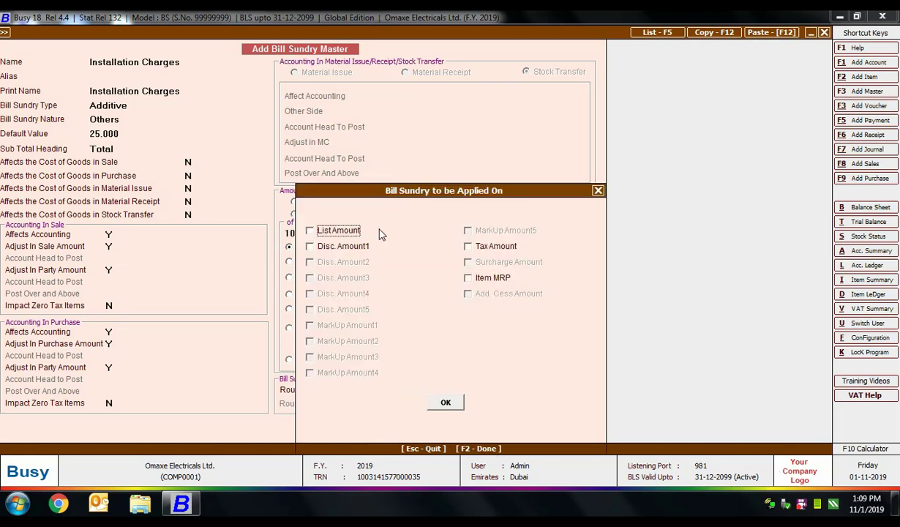
# Step: Try the List Amount, Disc. Amount1 and Tax Amount options, close them, and set Selective Calculation back to N
pyautogui.click(332, 231)
pyautogui.click(331, 247)
pyautogui.click(489, 247)
pyautogui.click(364, 249)
pyautogui.click(337, 230)
pyautogui.click(467, 246)
pyautogui.press('Escape')
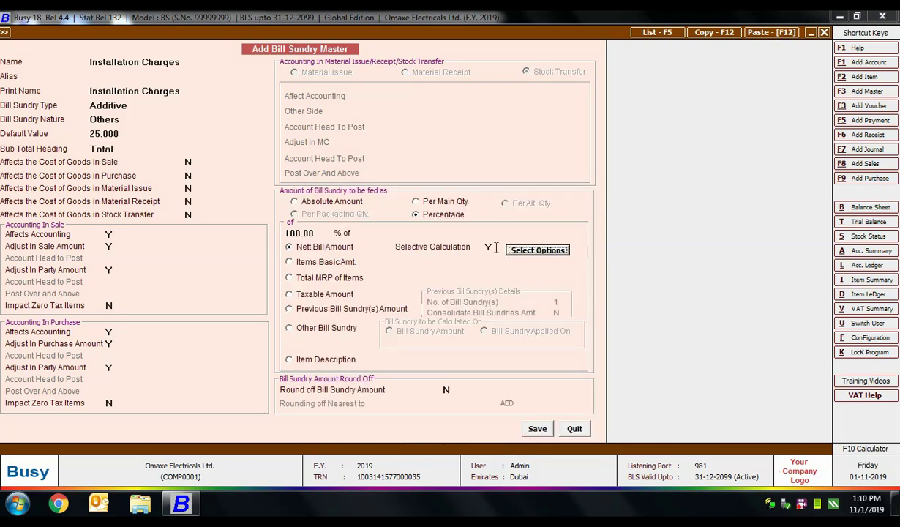
pyautogui.hotkey('shift', 'Tab')
pyautogui.write('N')
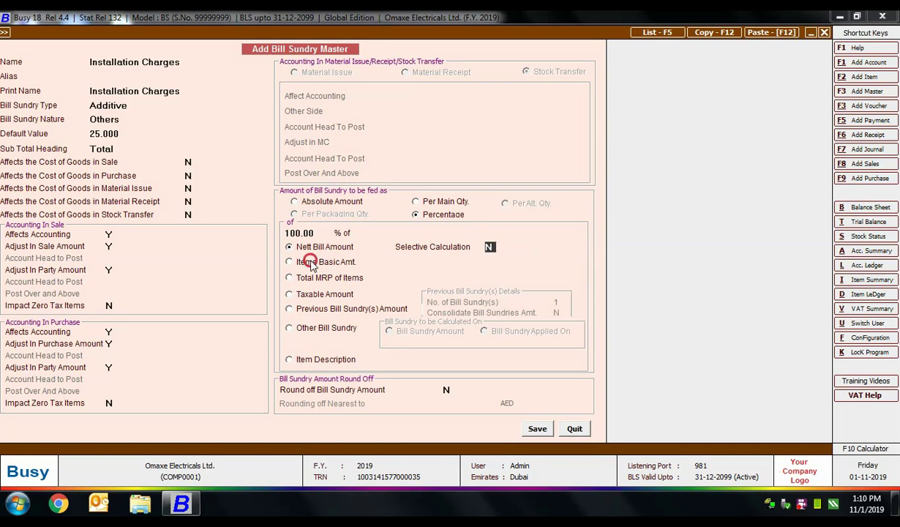
# Step: Try Items Basic Amt., Total MRP of Items and Taxable Amount as the basis for the bill sundry percentage
pyautogui.click(303, 263)
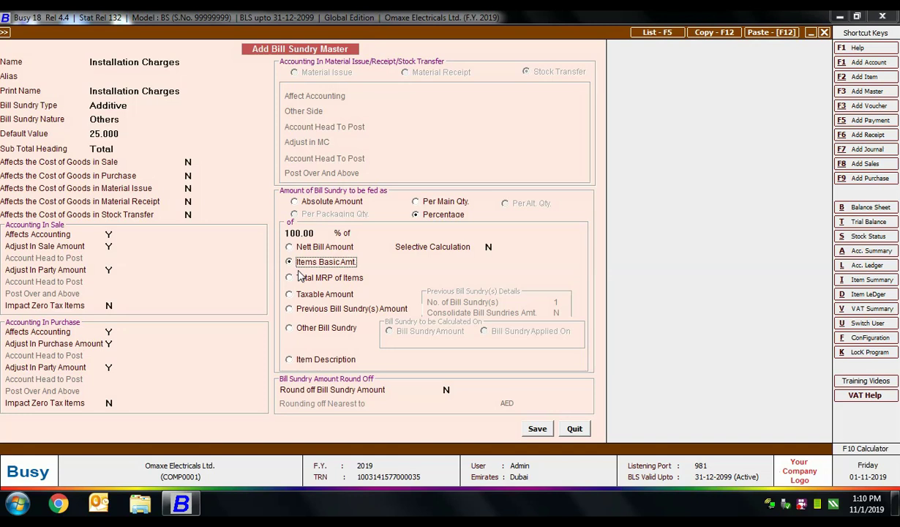
pyautogui.click(300, 277)
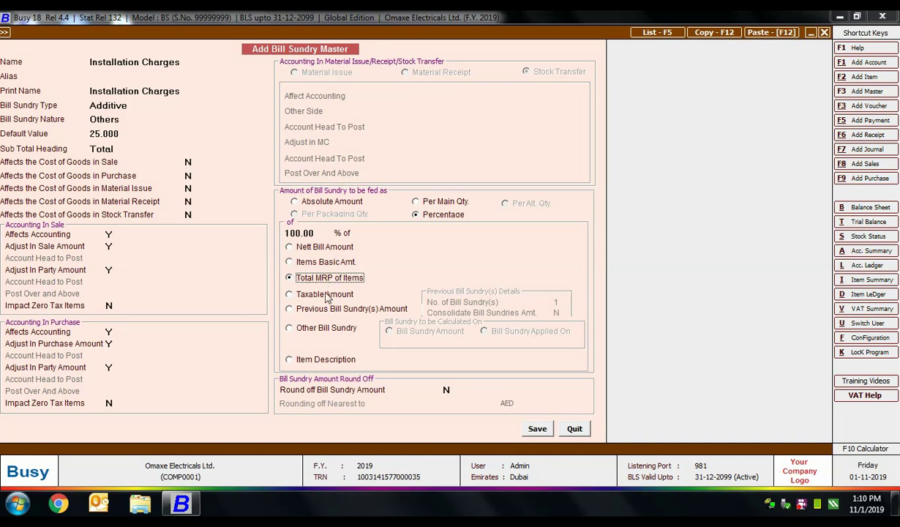
pyautogui.click(326, 295)
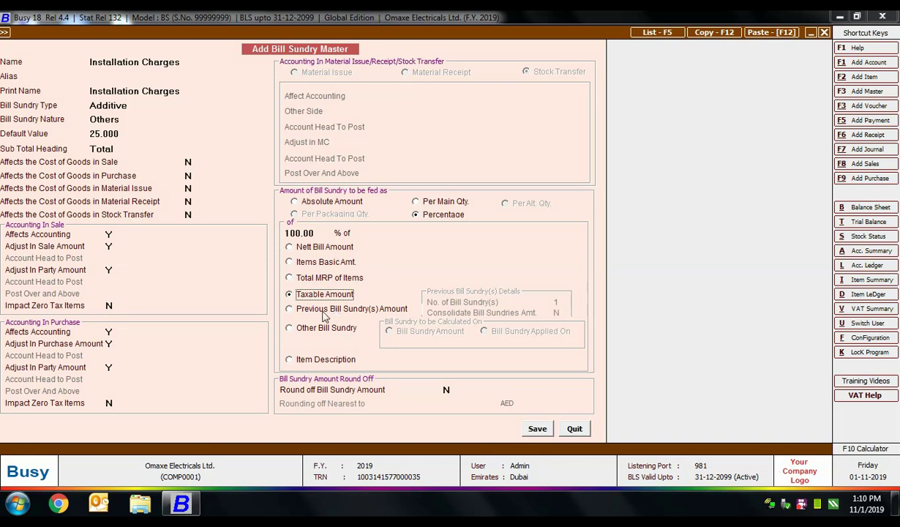
# Step: Try Previous Bill Sundry(s) Amount as the basis with 2 bill sundries, switching Consolidate Bill Sundries Amt. to Y and back to N
pyautogui.click(311, 306)
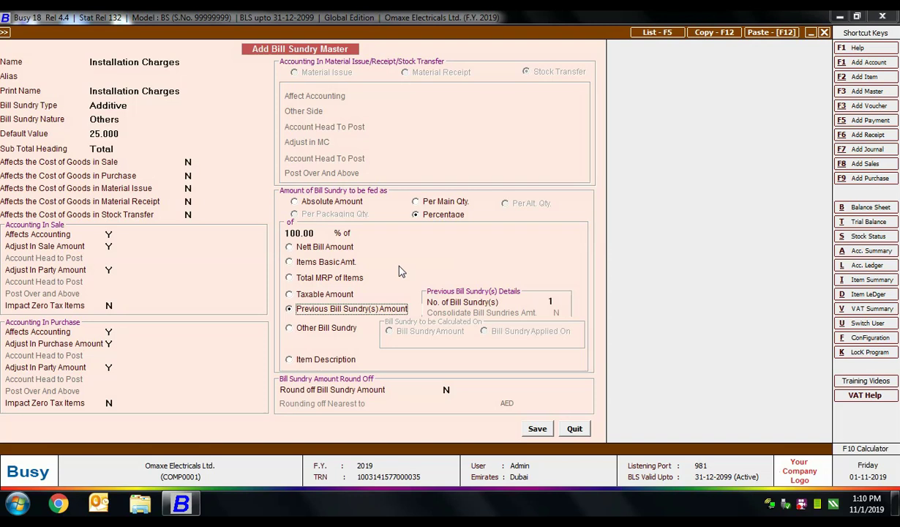
pyautogui.press('Return')
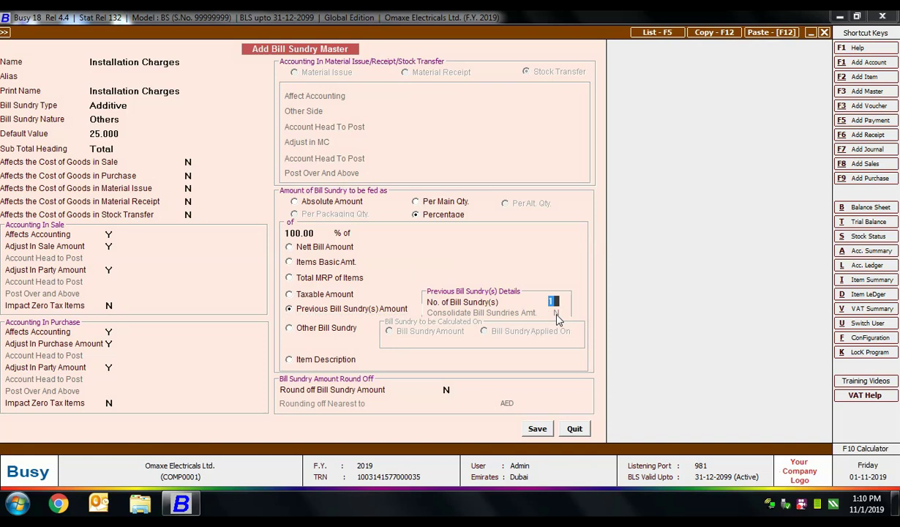
pyautogui.write('2')
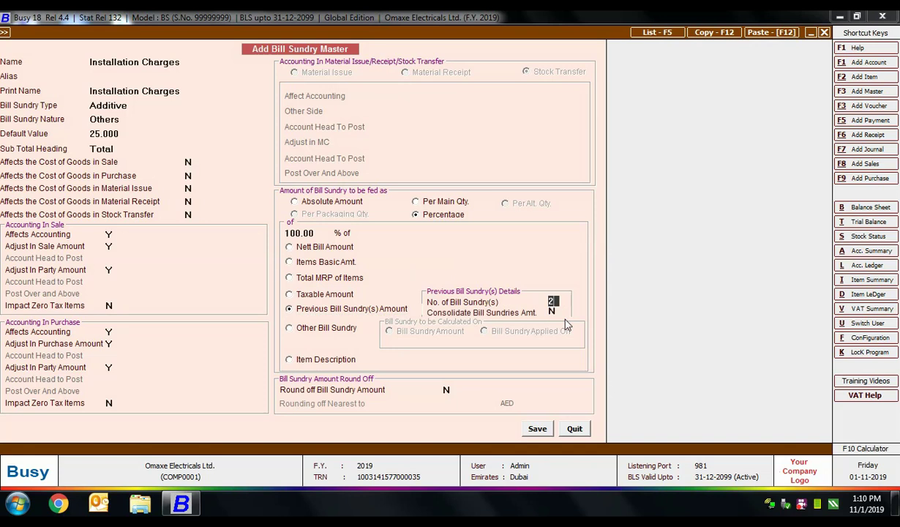
pyautogui.press('Return')
pyautogui.write('Y')
pyautogui.write('N')
pyautogui.press('Up')
# Step: Try Other Bill Sundry as the calculation basis, then choose Item Description instead, closing the formula dialogs without entering a formula
pyautogui.click(325, 330)
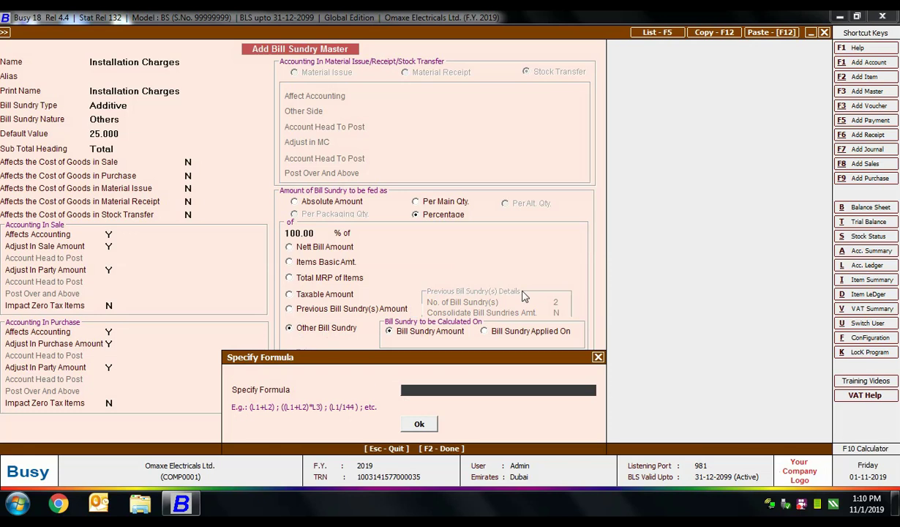
pyautogui.press('Escape')
pyautogui.click(291, 350)
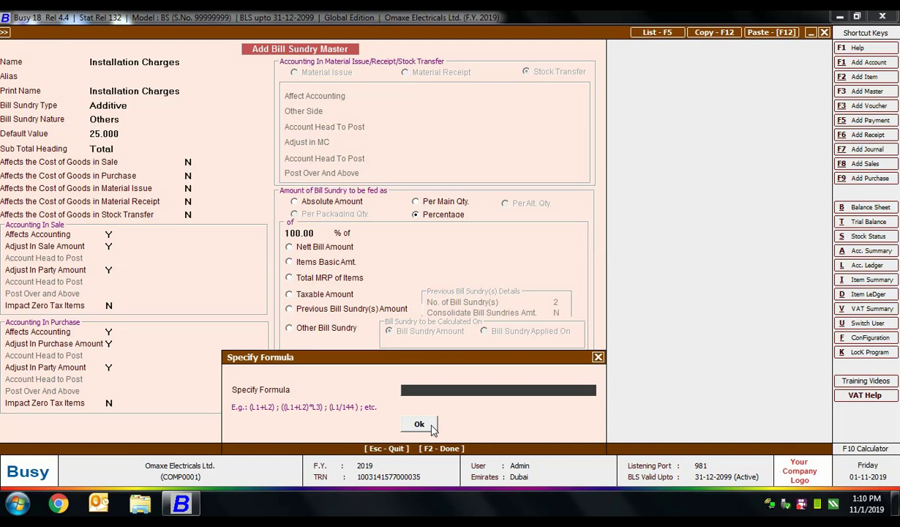
pyautogui.press('Escape')
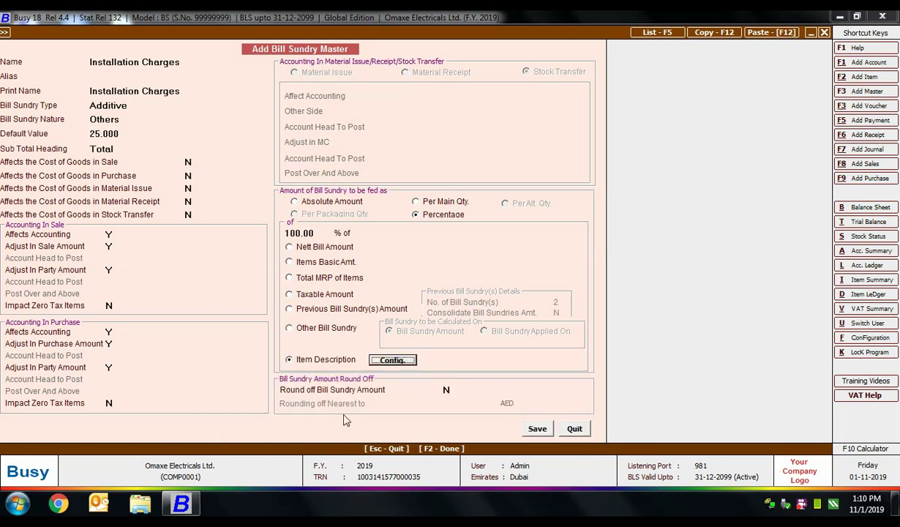
# Step: Feed the bill sundry amount Per Main Qty. and set Round off Bill Sundry Amount to Y with the Automatic method
pyautogui.click(415, 201)
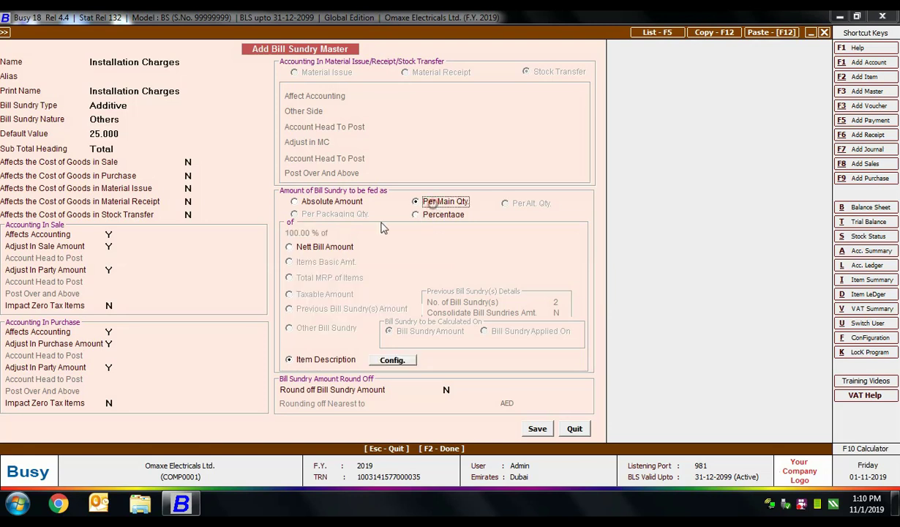
pyautogui.click(447, 390)
pyautogui.write('y')
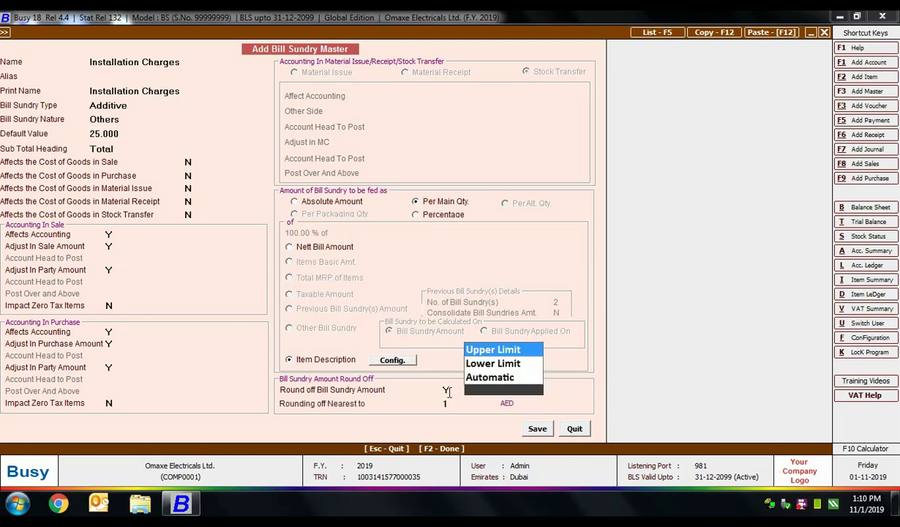
pyautogui.click(488, 377)
pyautogui.click(303, 399)
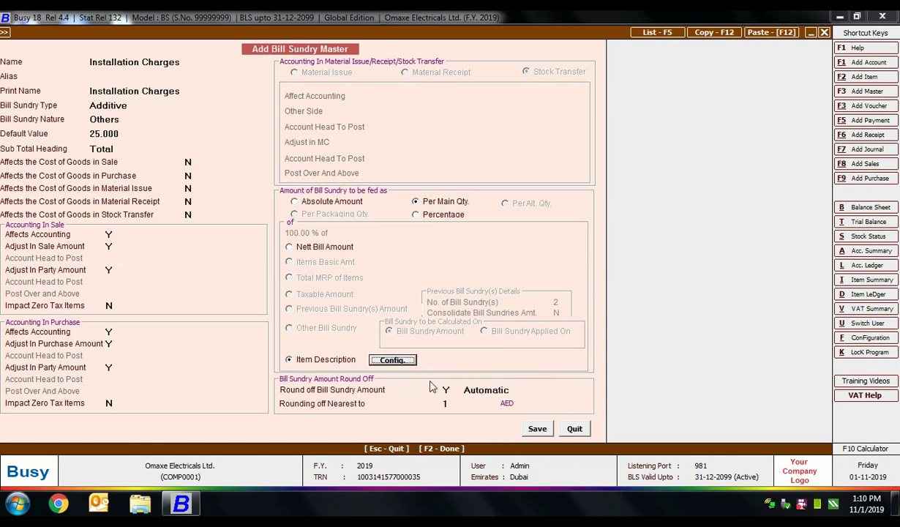
pyautogui.click(470, 401)
# Step: Save the Installation Charges bill sundry and leave the bill sundry master form and the administration masters
pyautogui.click(532, 427)
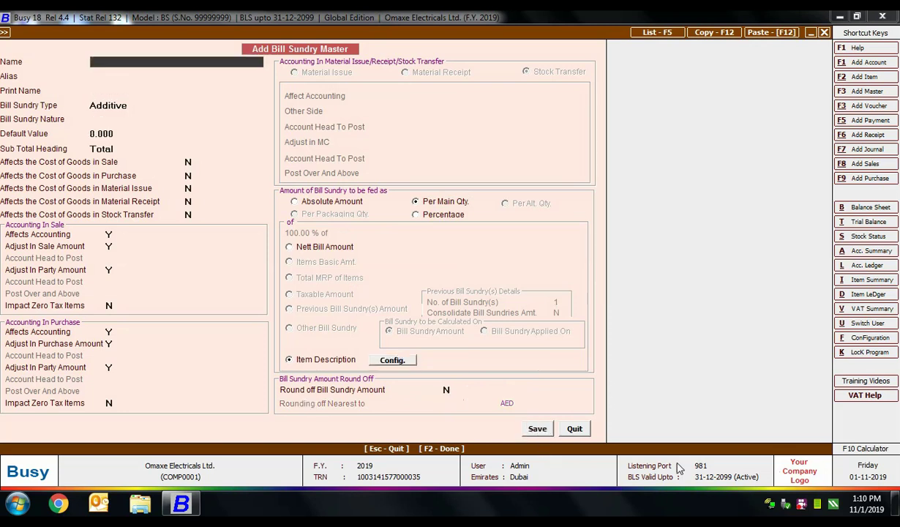
pyautogui.press('Escape')
pyautogui.press('Escape')
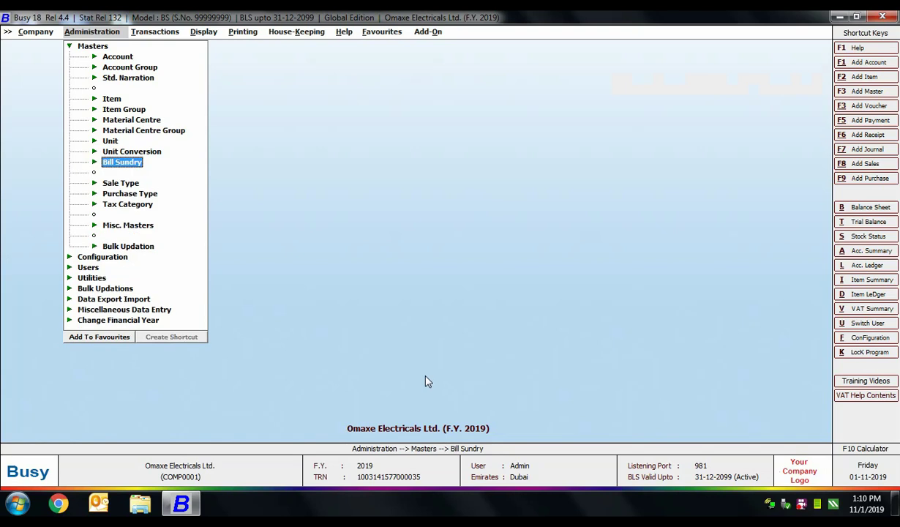
pyautogui.press('Escape')
pyautogui.press('Escape')
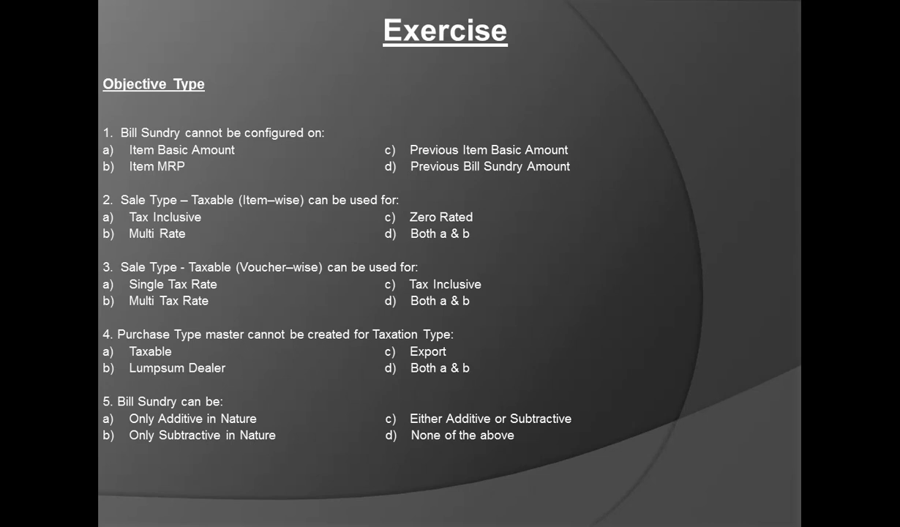
pyautogui.press('Right')
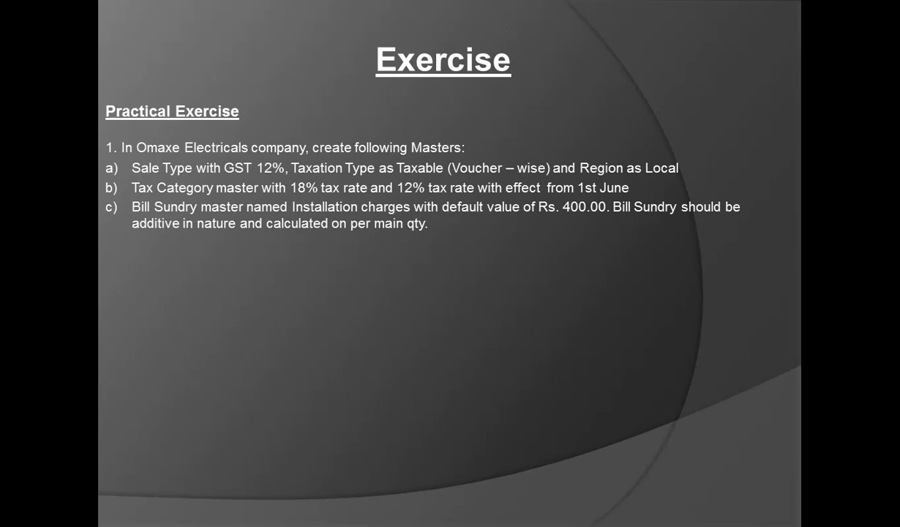
pyautogui.press('Right')
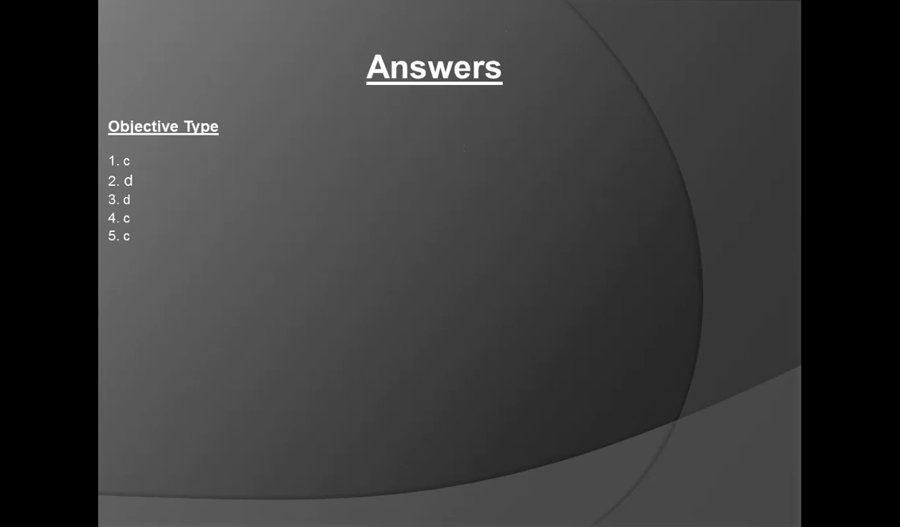